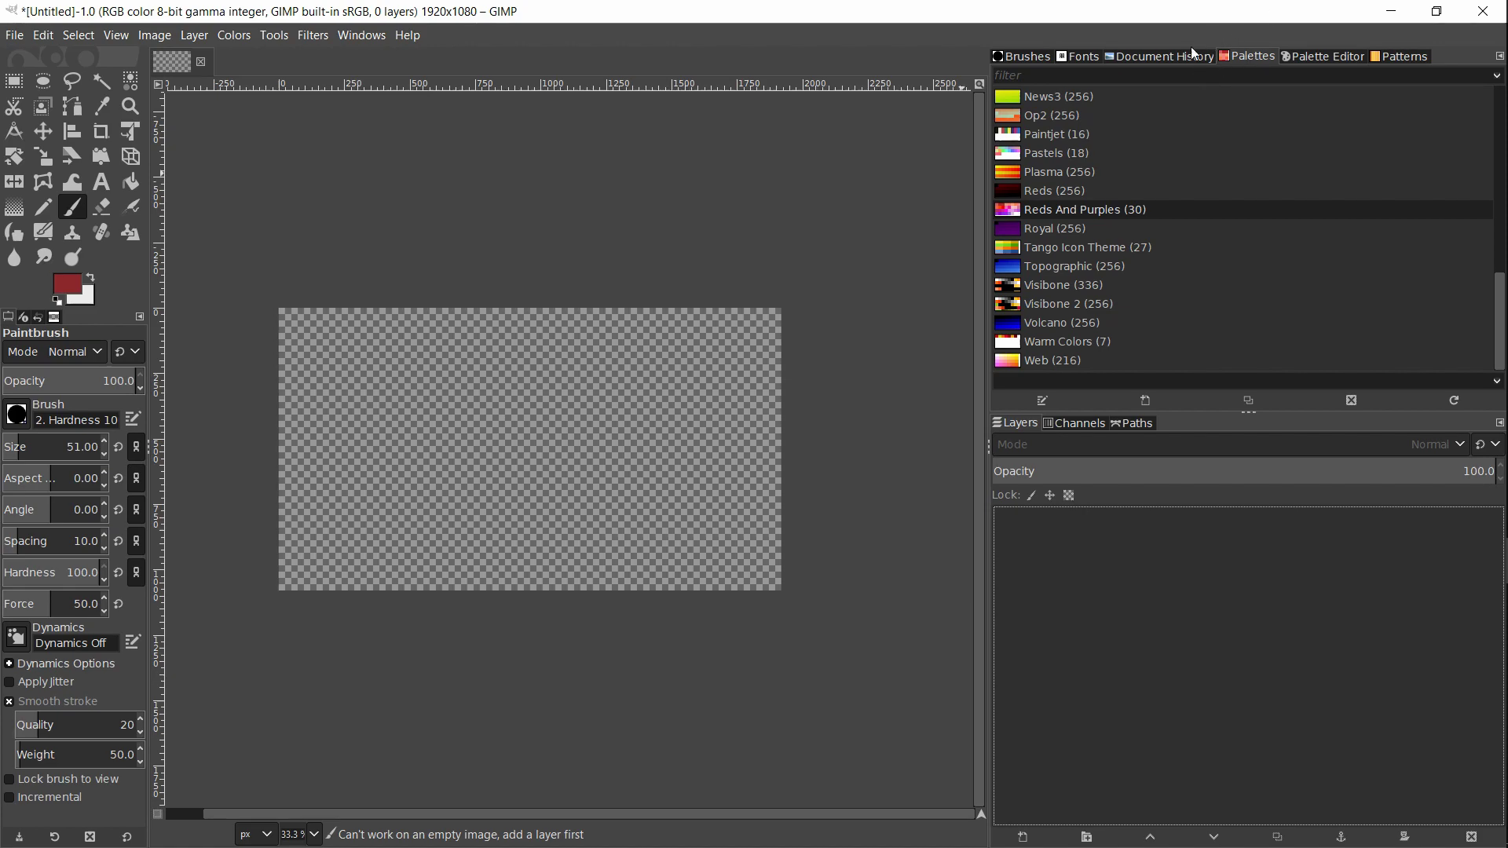
Check the current palette's swatches and the list of dockable panels, then return to the Palettes list
click(1310, 51)
click(1249, 56)
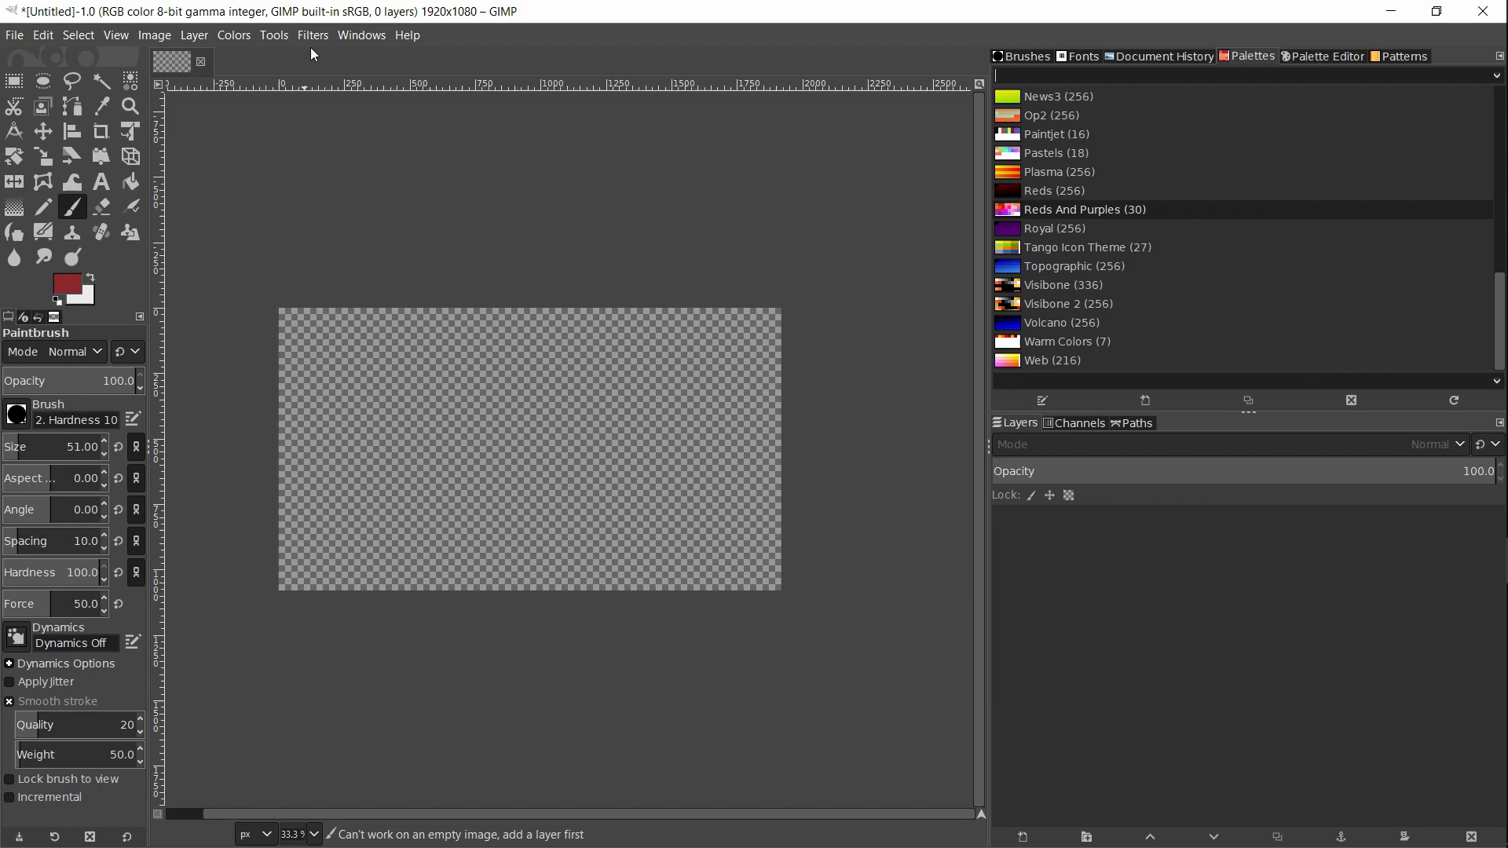
click(378, 37)
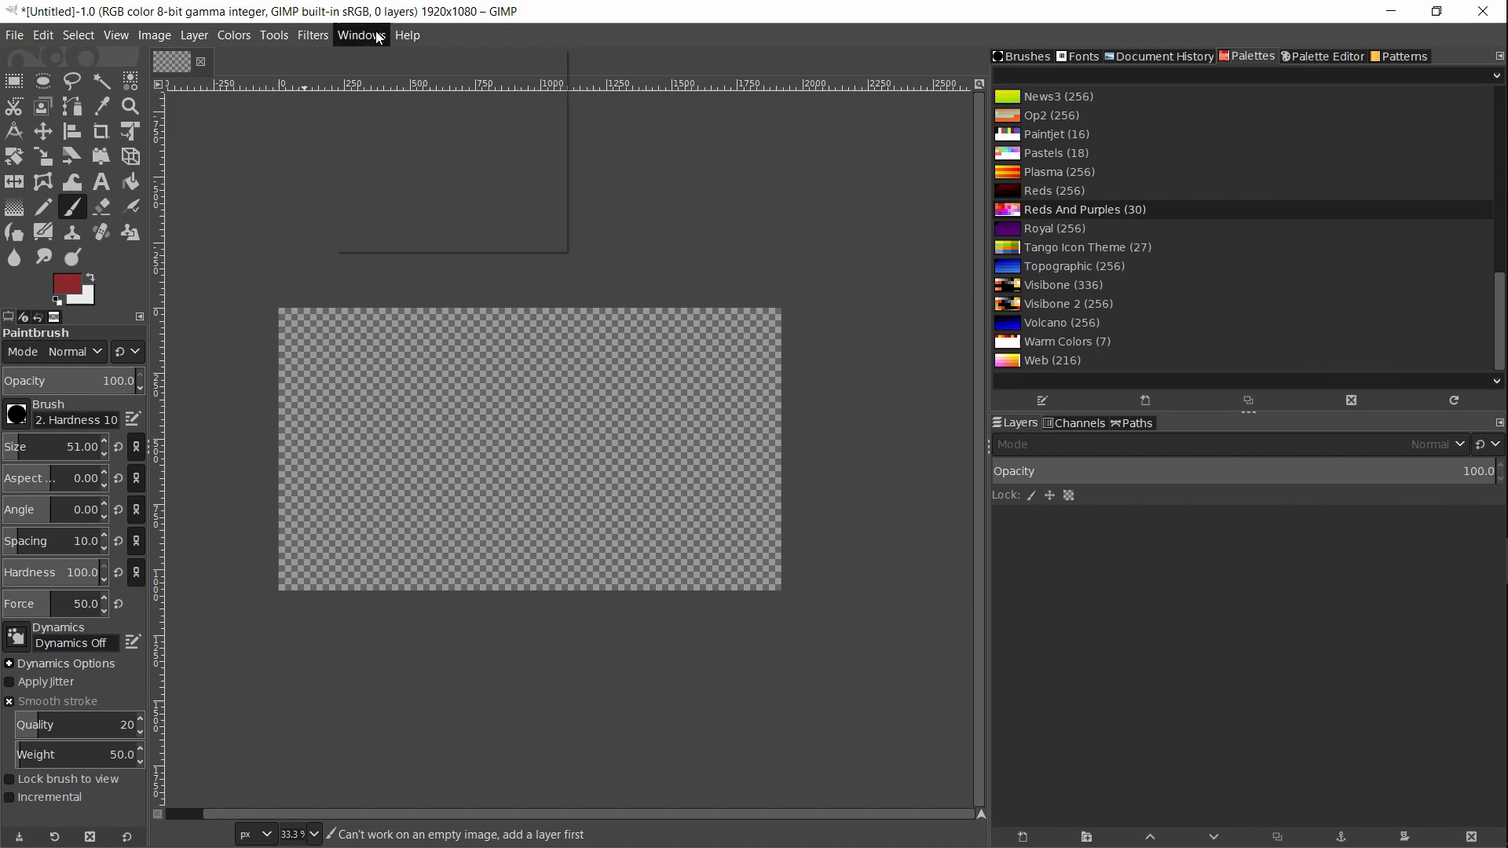
mouse_move(398, 86)
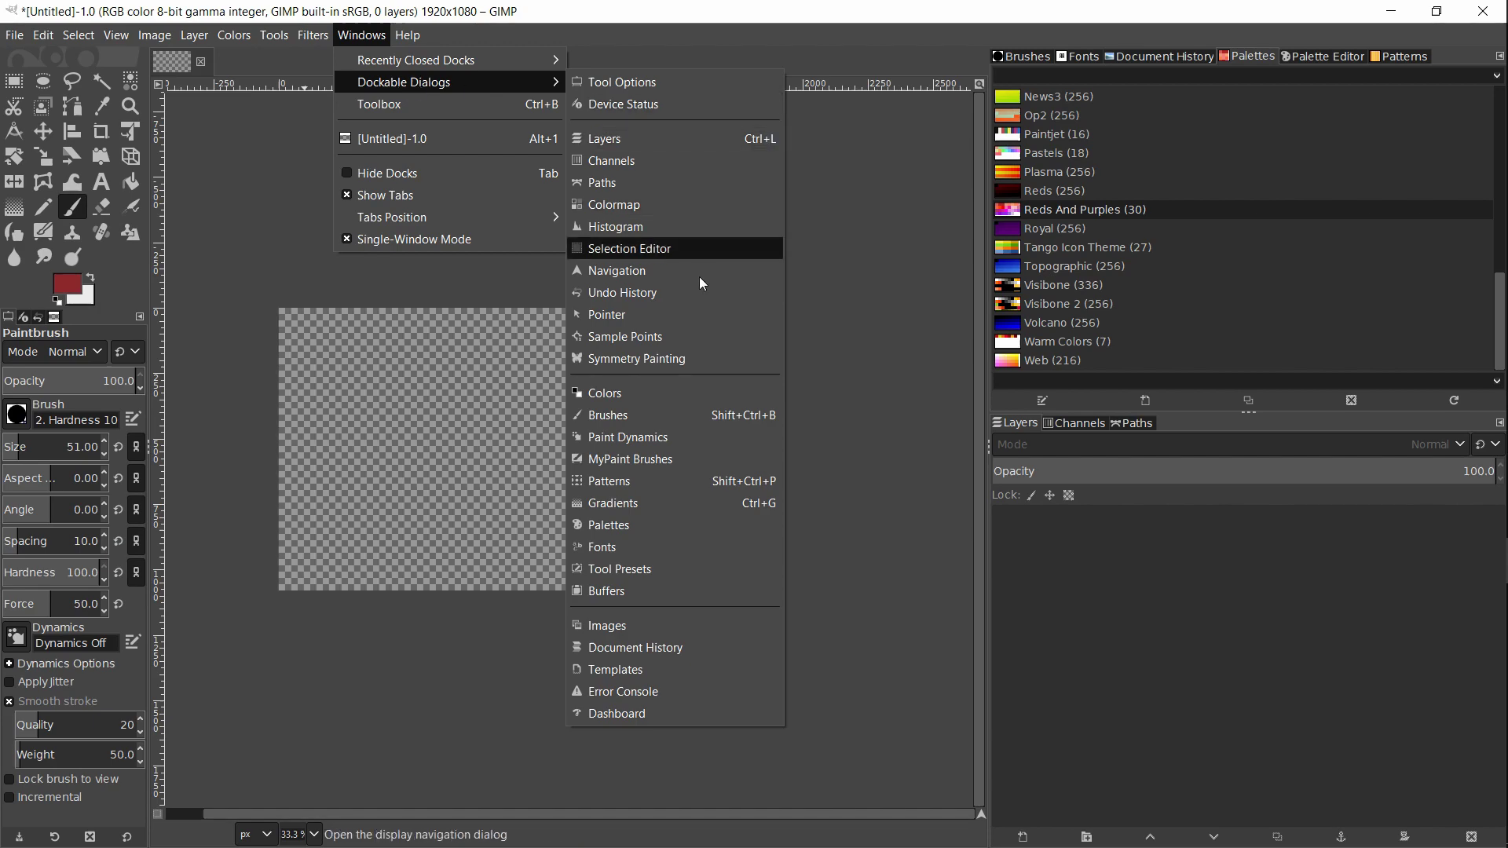
click(662, 529)
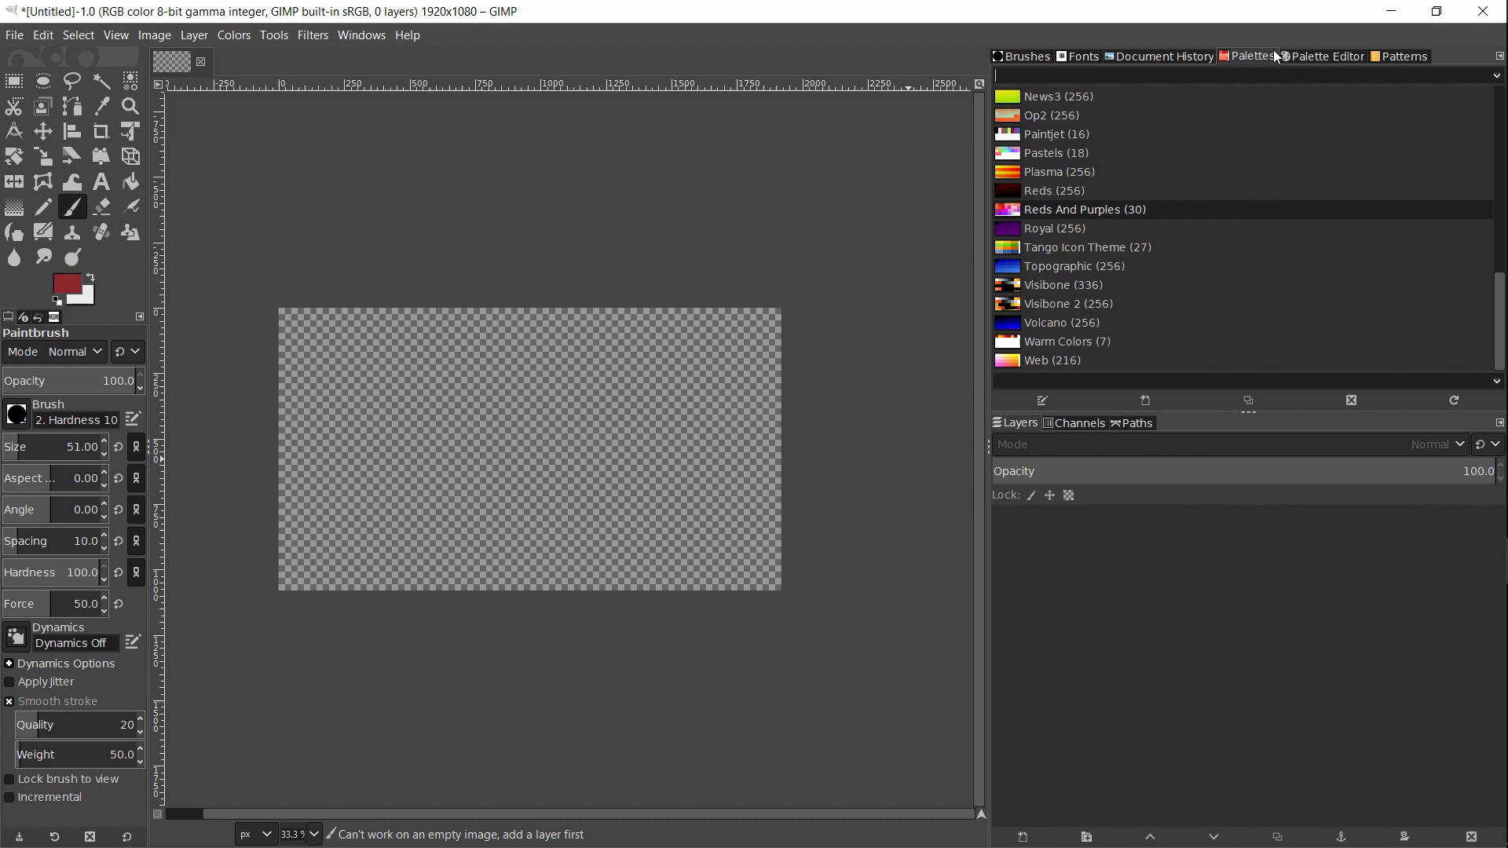
click(1309, 53)
click(1256, 58)
Preview the Royal palette's swatch grid, then select Visibone and Topographic in the list
click(1080, 230)
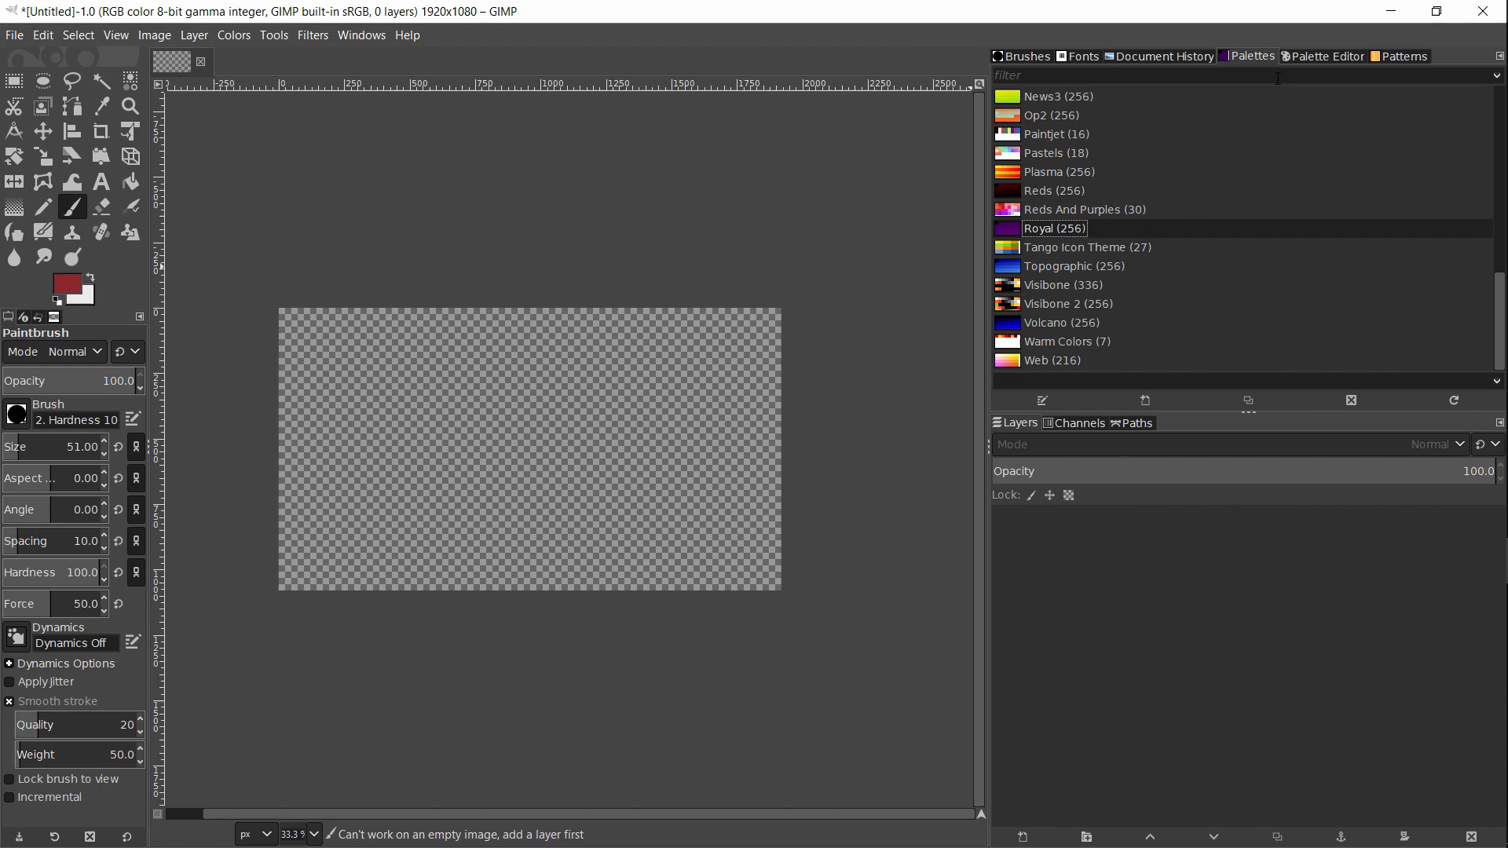
click(1308, 56)
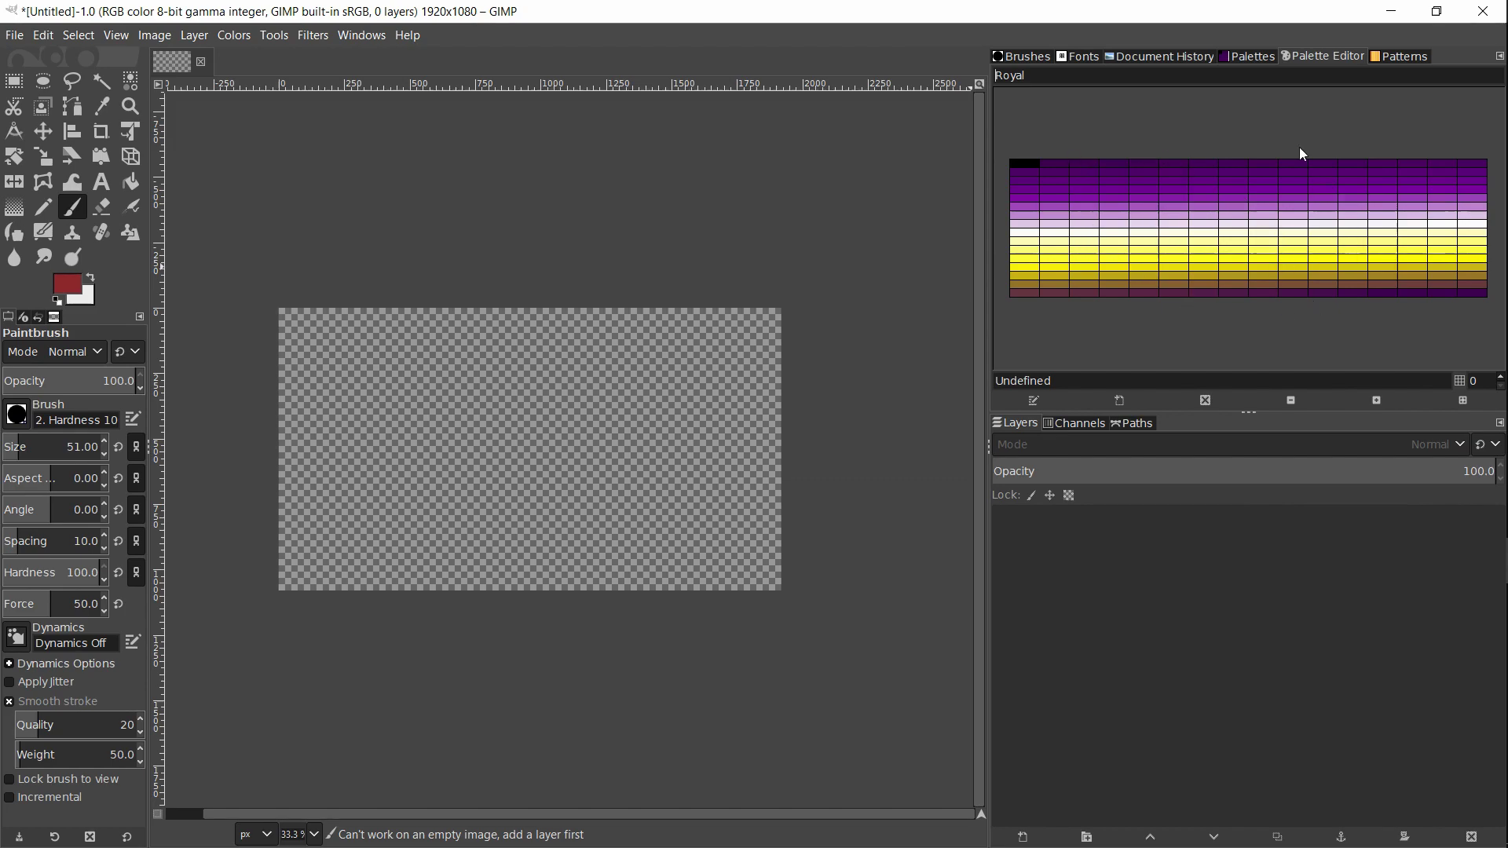
click(1238, 55)
click(1074, 286)
click(1088, 267)
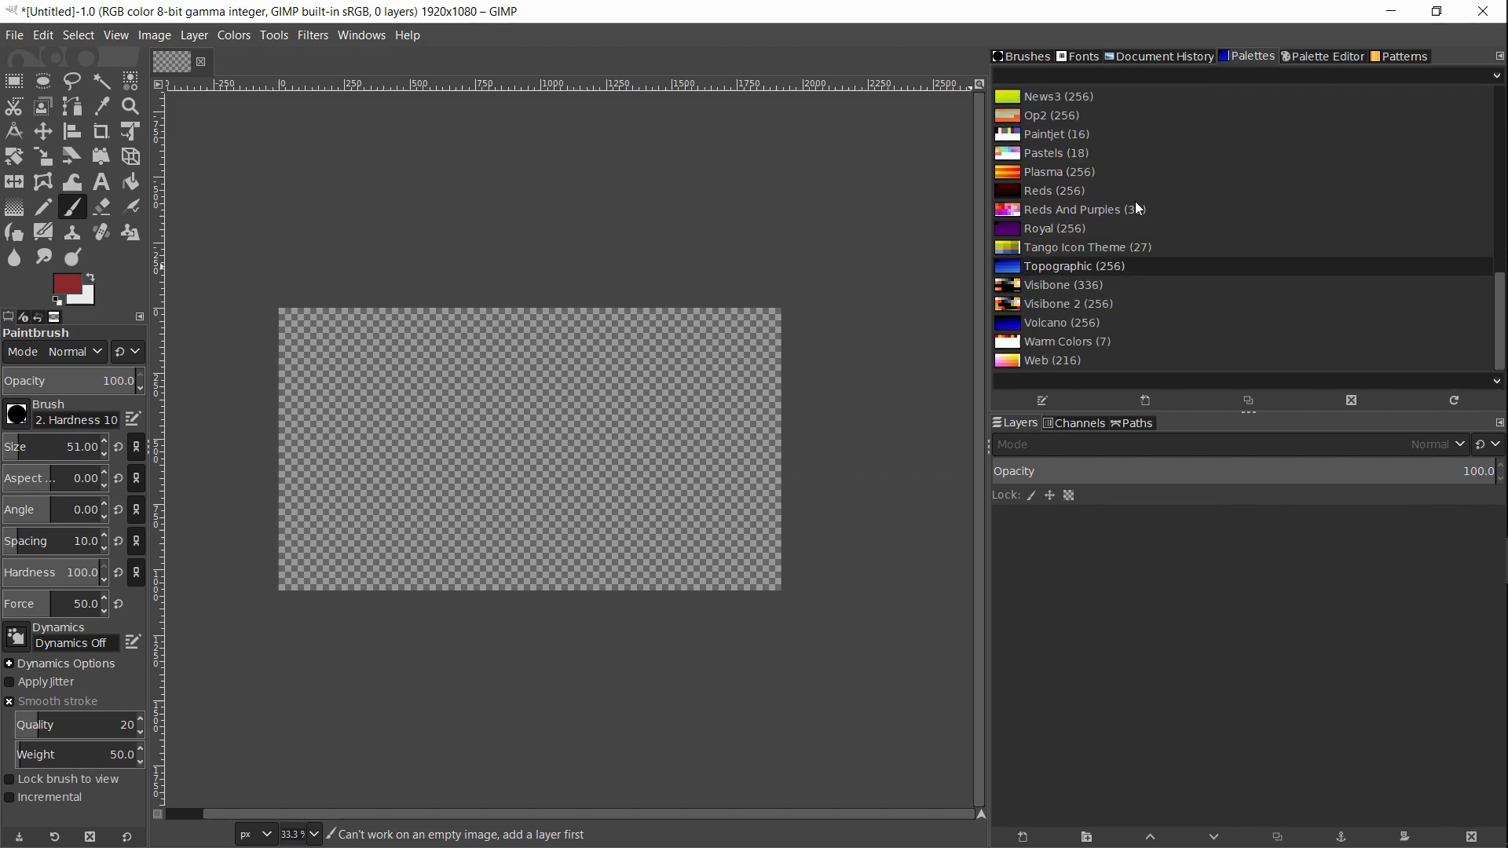
Create a new palette named TutorialPalette and raise its column count to 8
click(1133, 402)
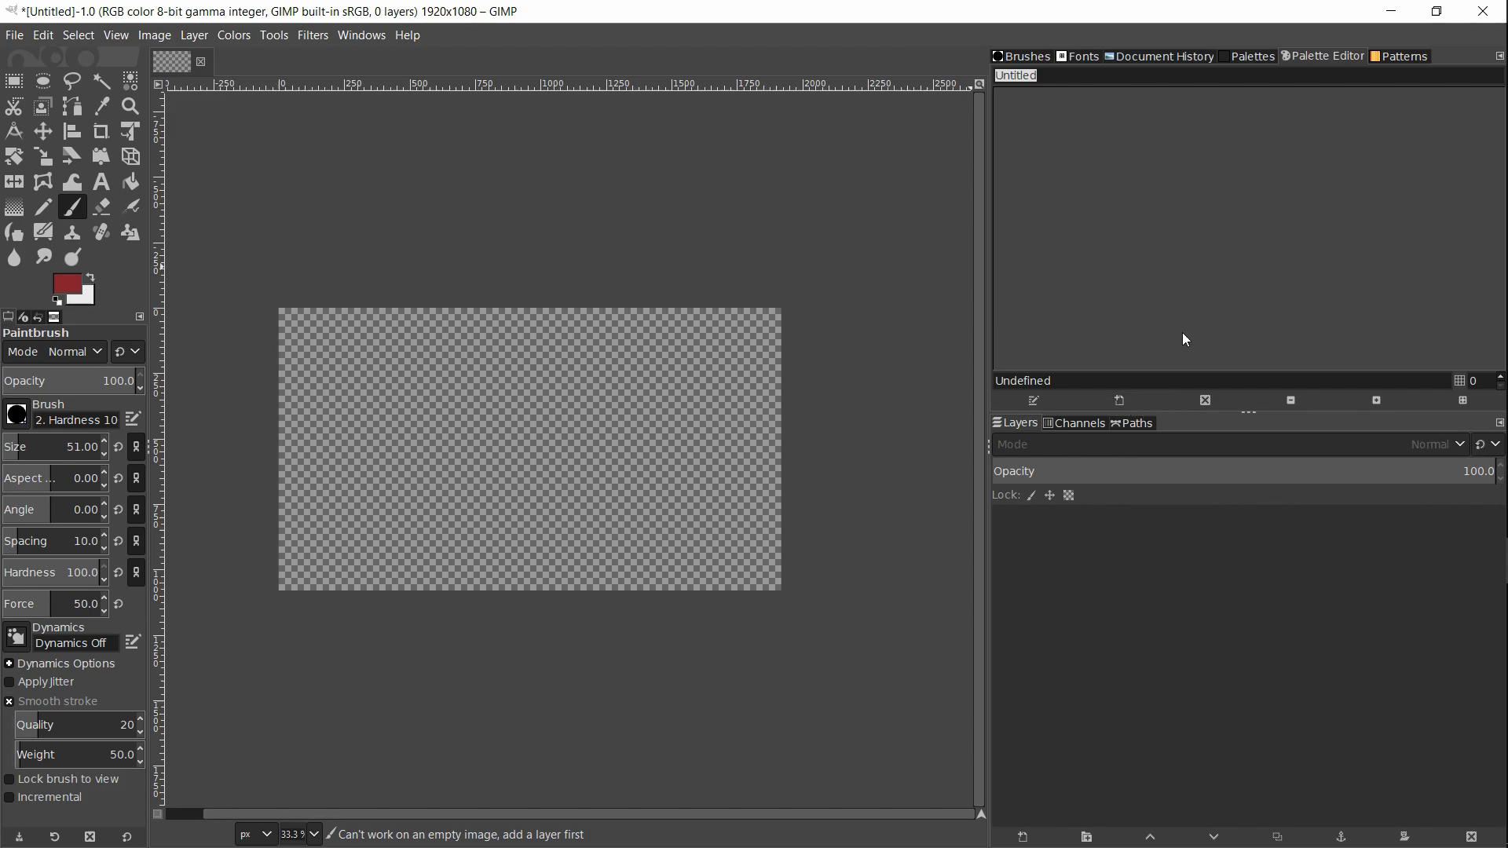
text(TutorialPalette)
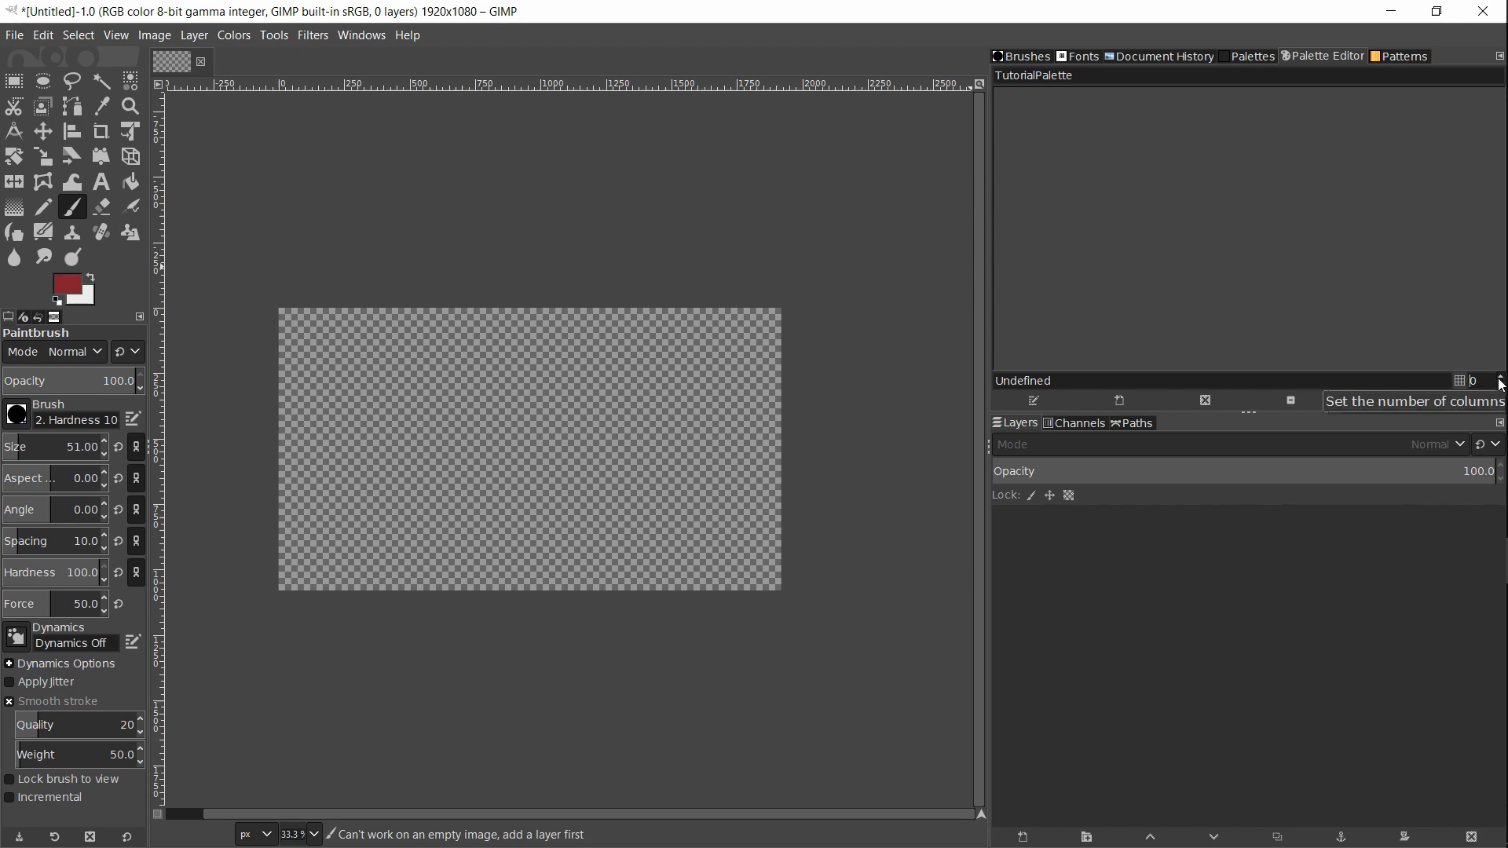
click(1501, 378)
click(1500, 378)
click(1500, 379)
click(1501, 378)
click(1501, 379)
click(1501, 379)
click(1500, 378)
click(1501, 378)
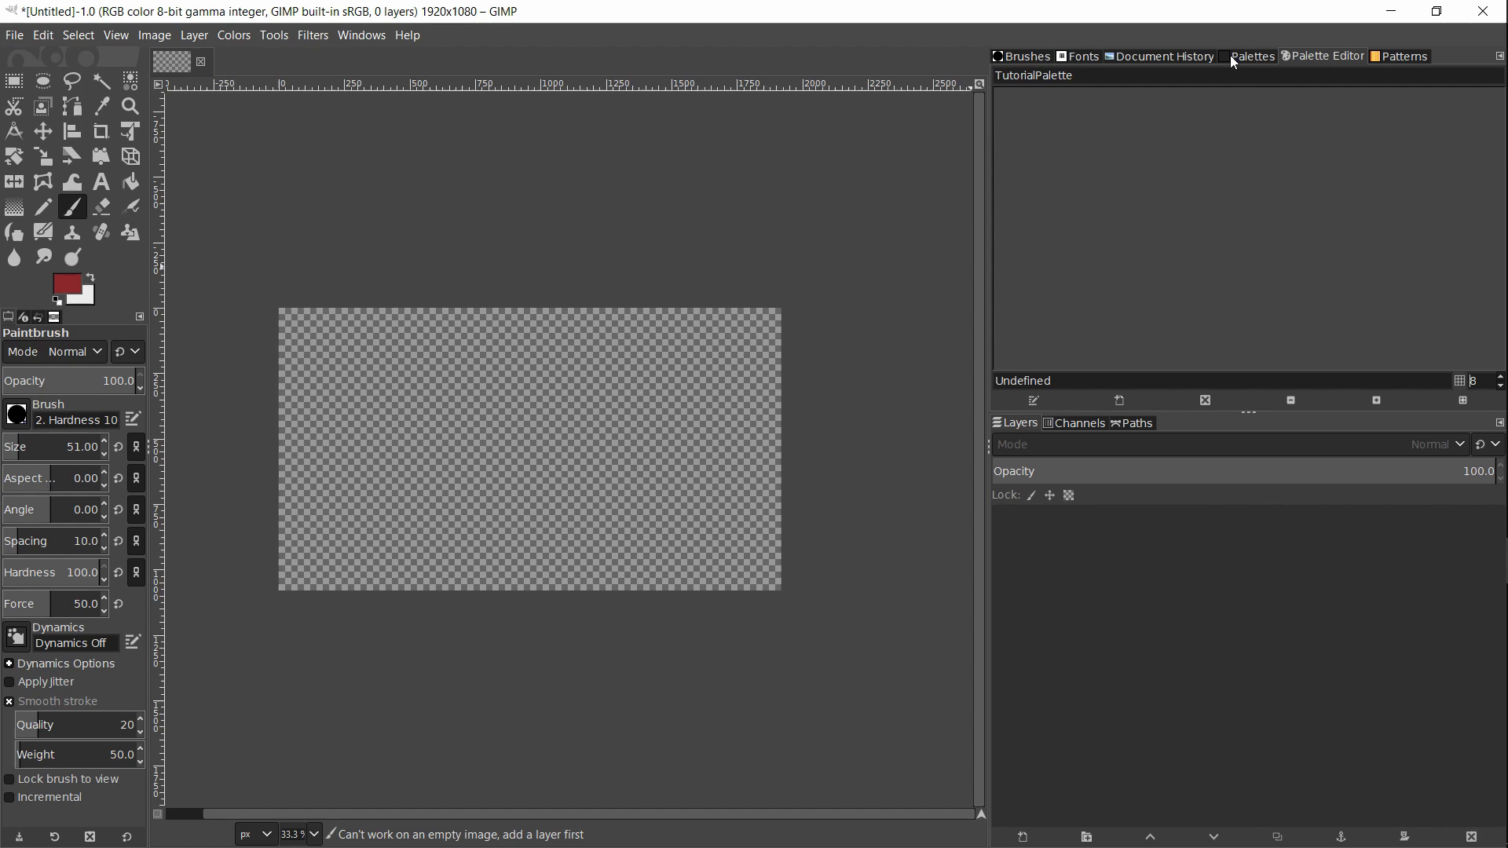
Preview the Blues palette's swatches, then select TutorialPalette in the Palettes list
click(1254, 58)
click(1076, 208)
click(1323, 55)
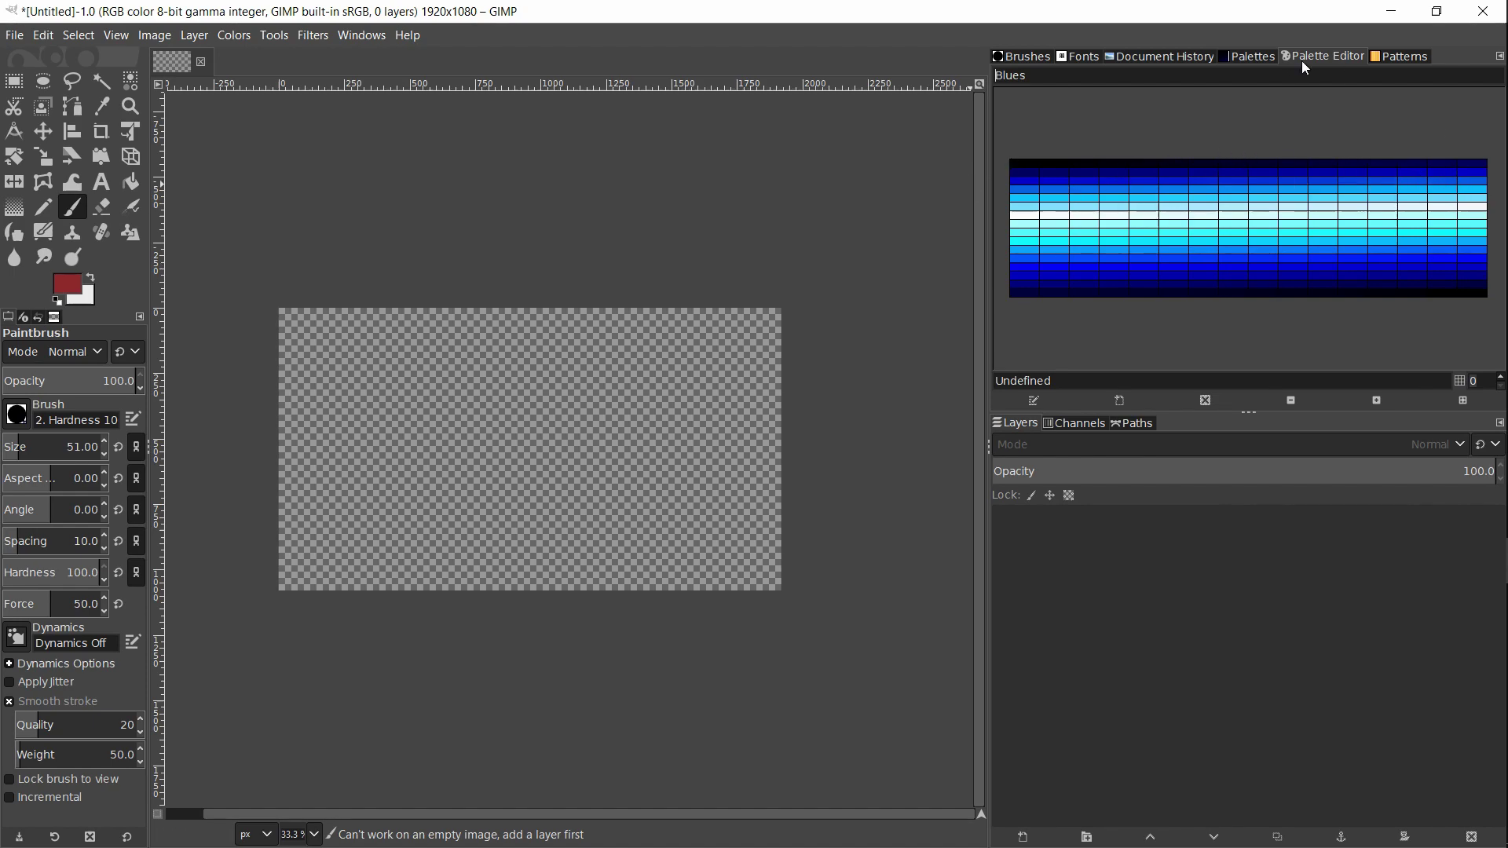
click(1249, 57)
click(1107, 133)
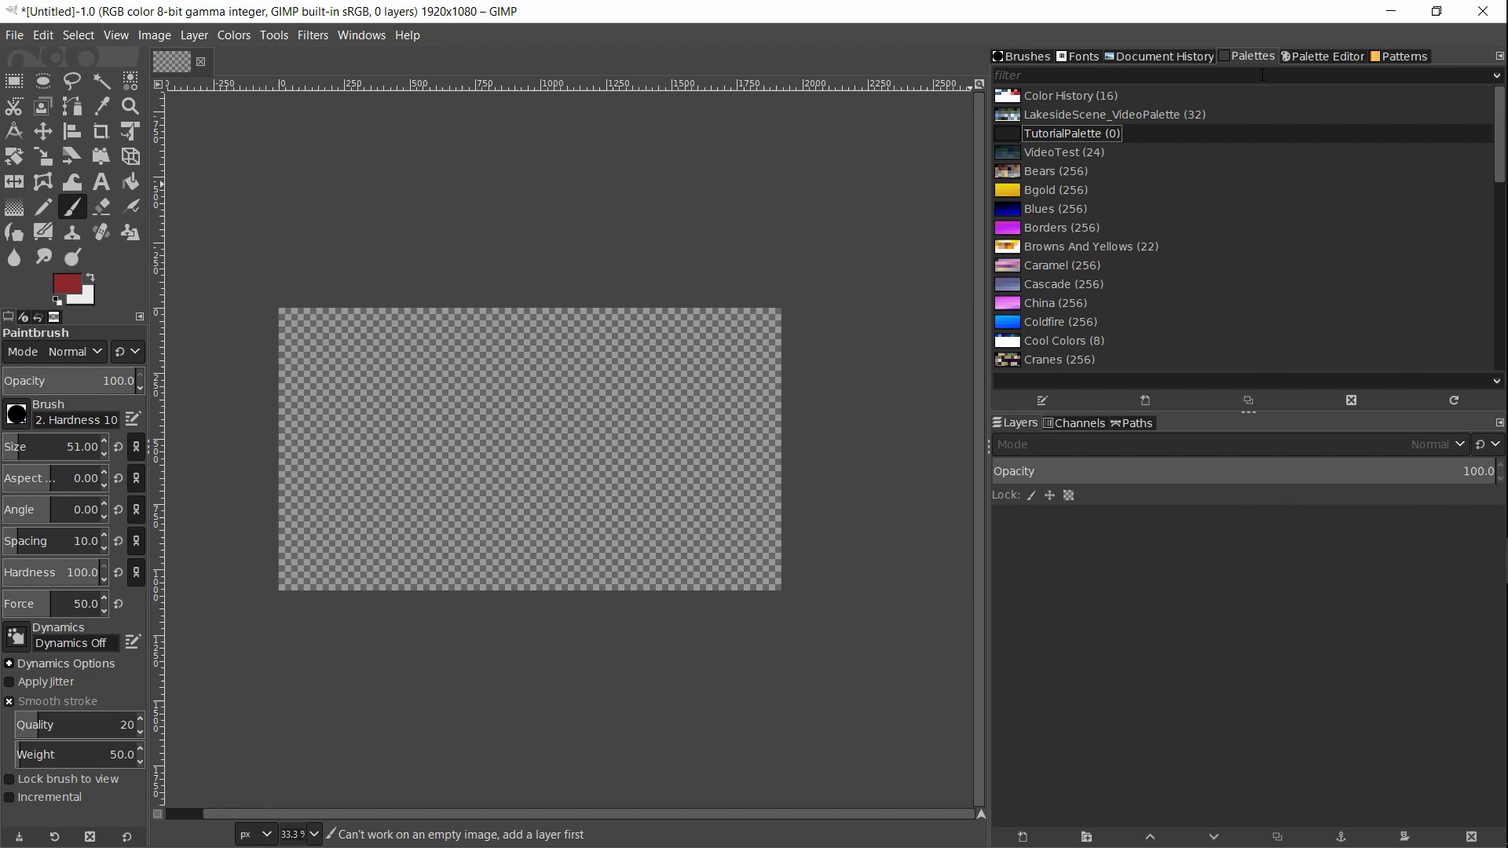
Open TutorialPalette for editing and sample the reds of the logo's triangle and vertical bar
click(1326, 55)
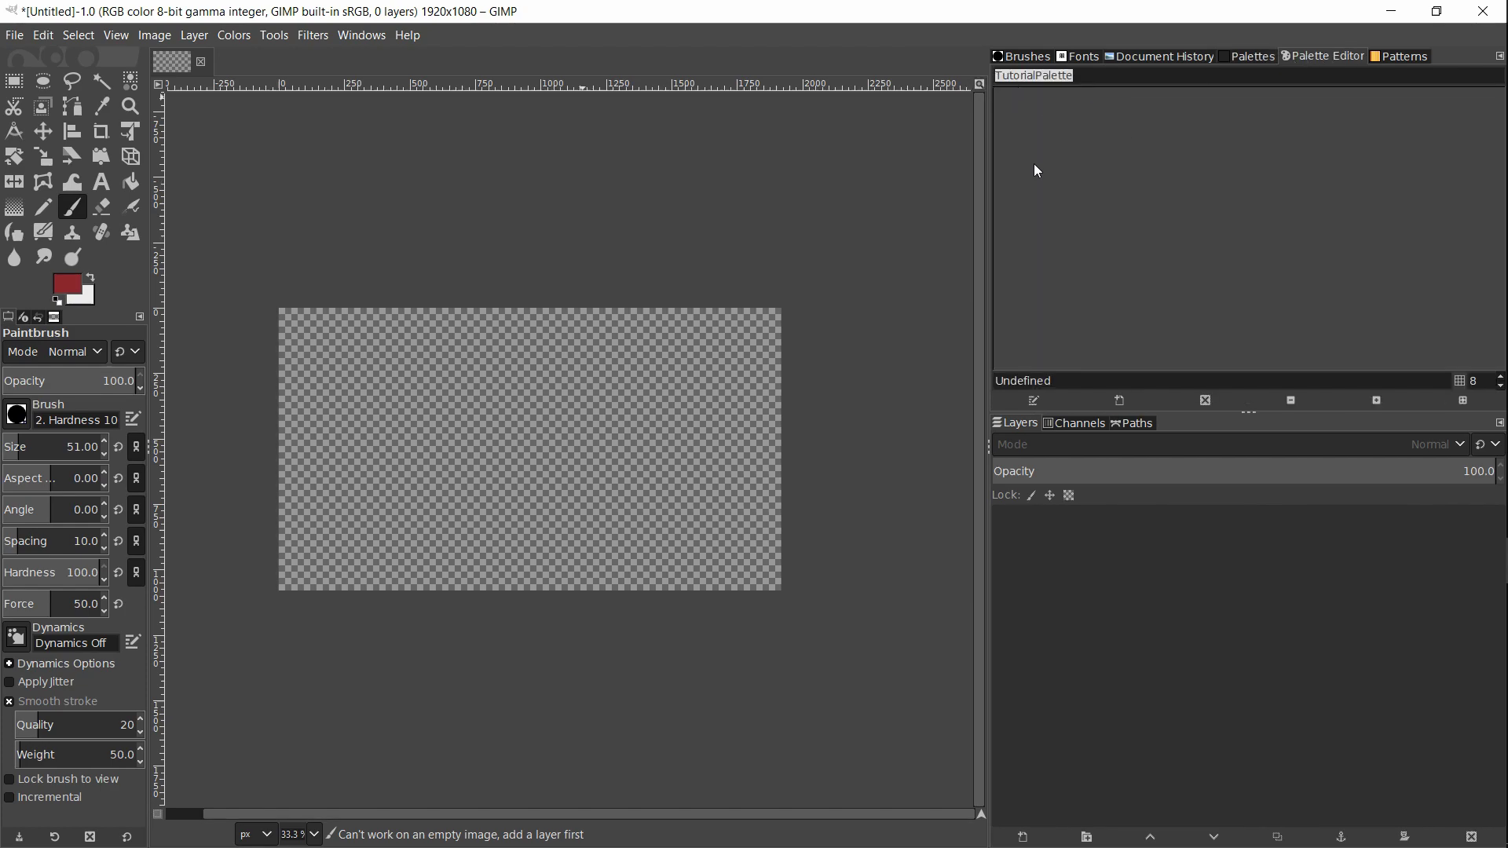
click(81, 292)
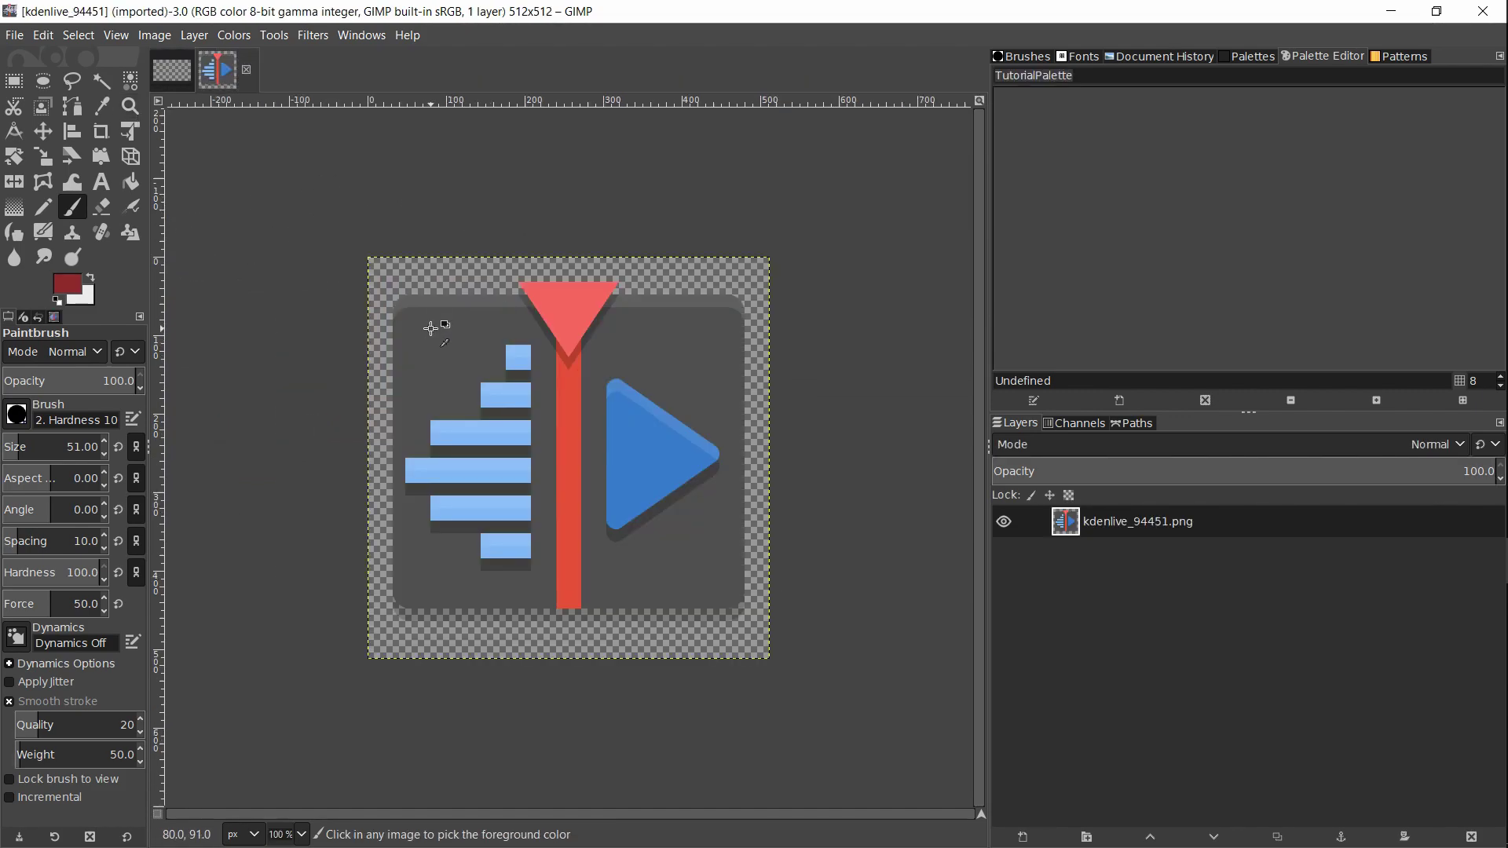
ctrl+click(566, 312)
ctrl+click(592, 312)
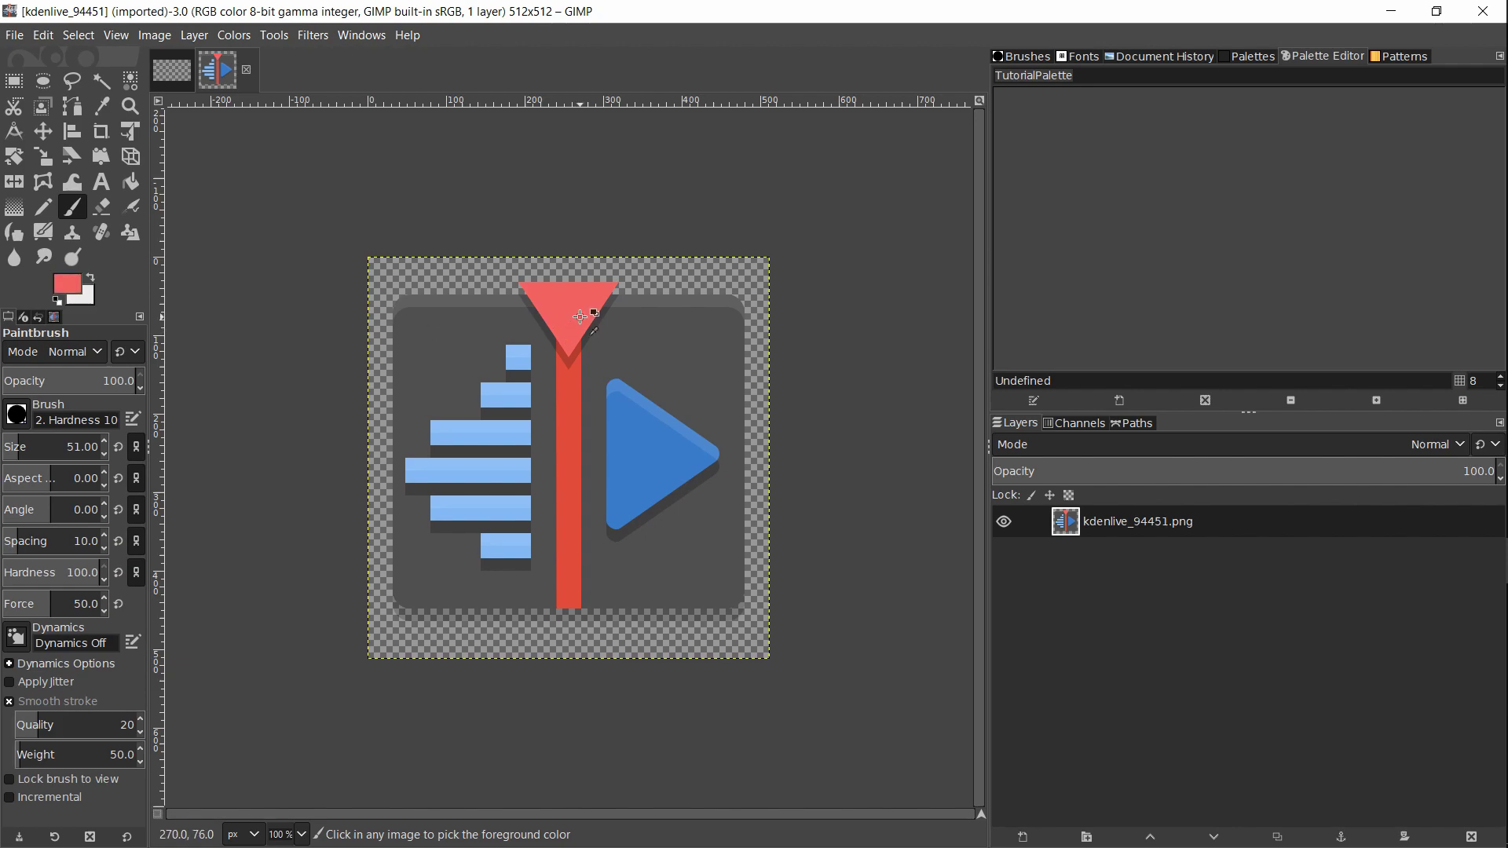
ctrl+click(578, 379)
Sample the play triangle's blue, ending with the small bar's light blue as foreground
ctrl+click(620, 363)
ctrl+click(633, 418)
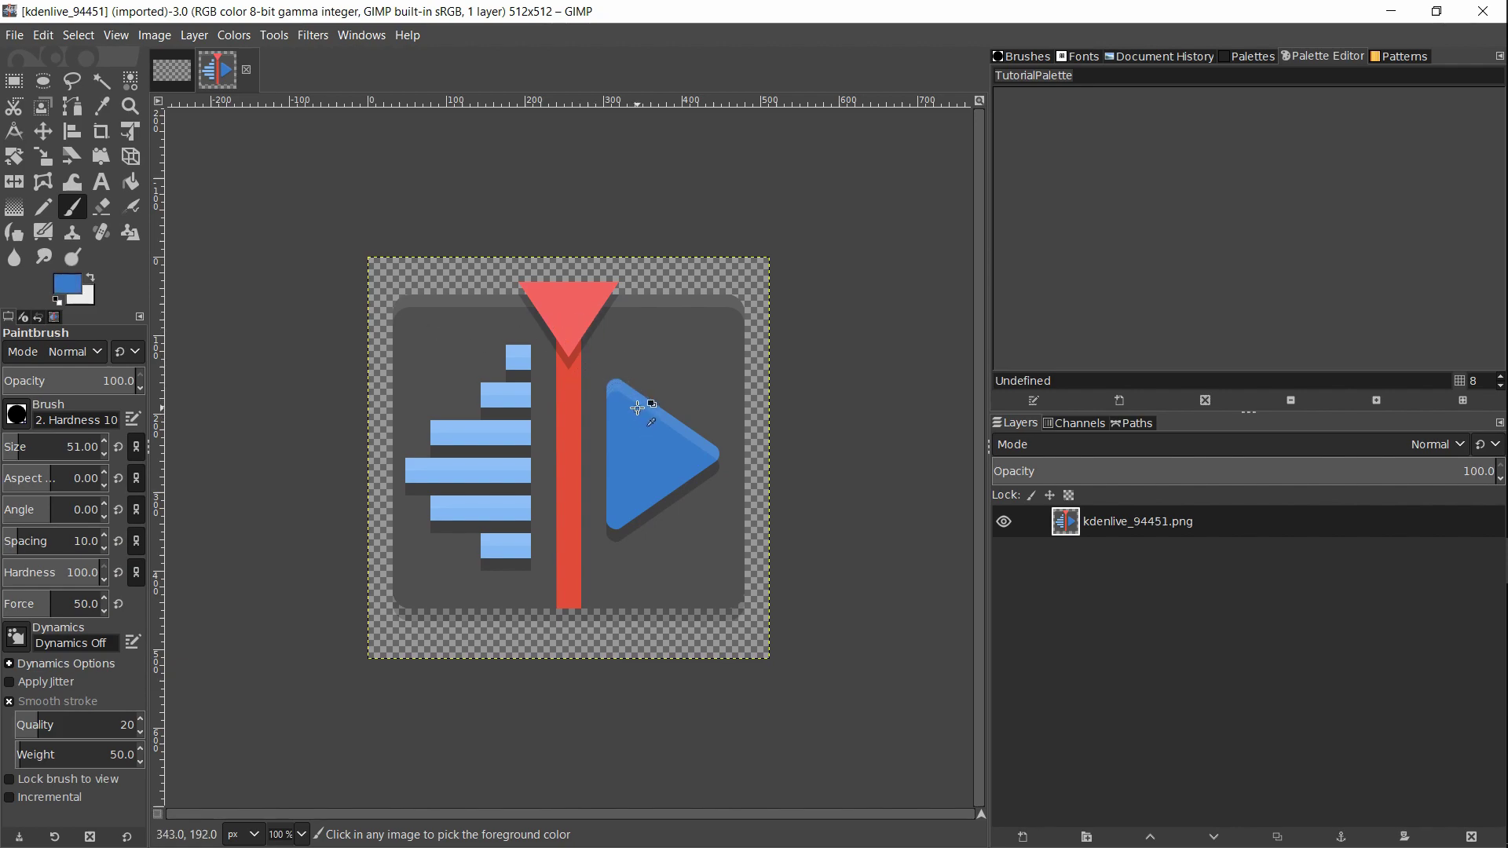
ctrl+click(646, 402)
ctrl+click(534, 363)
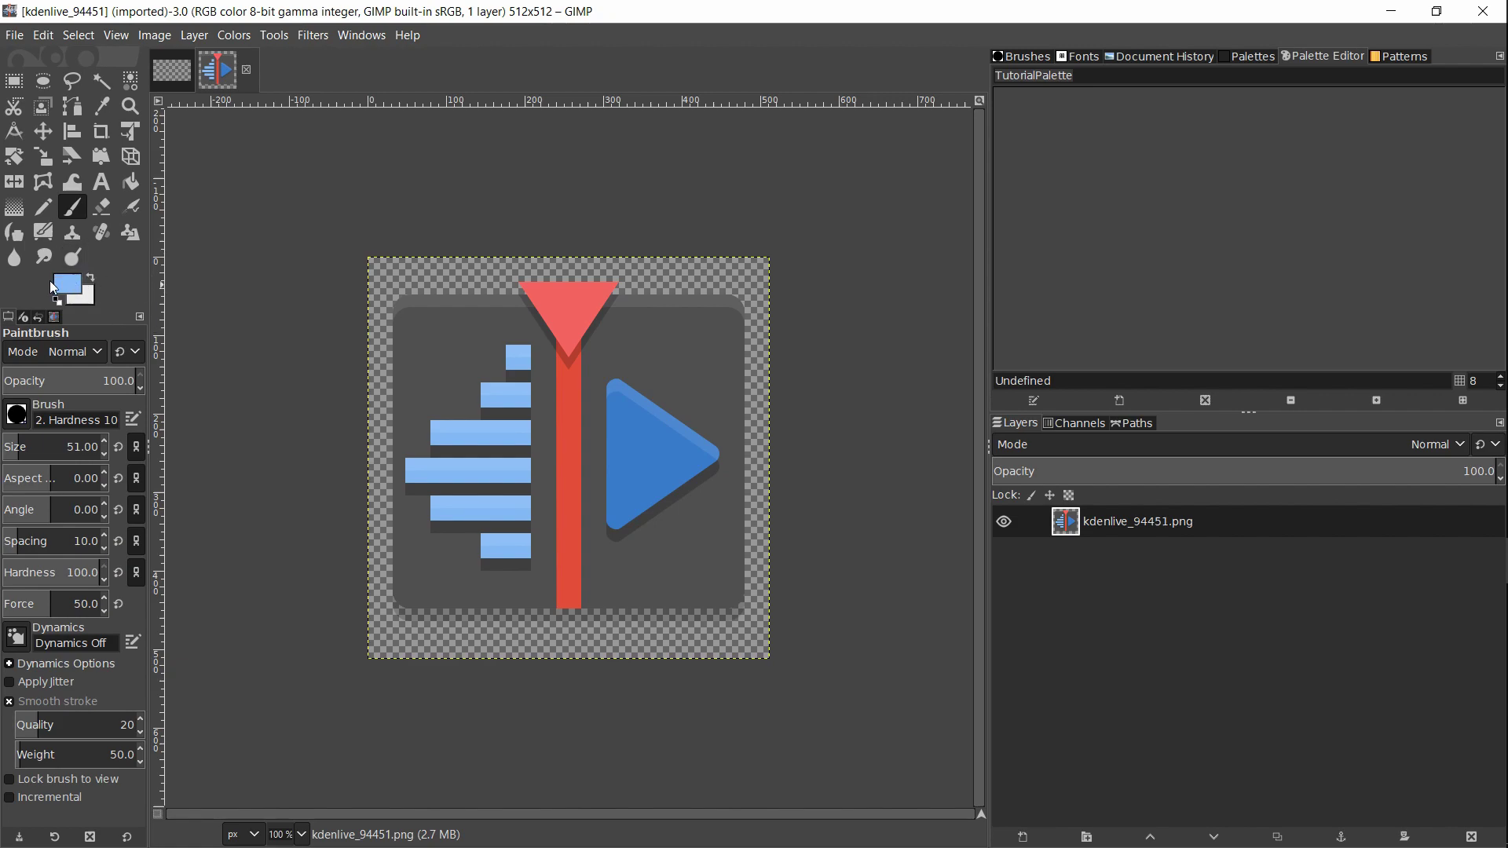
Add the logo's light blue, darker red, lighter red and dark grey to TutorialPalette
drag(71, 293, 1168, 175)
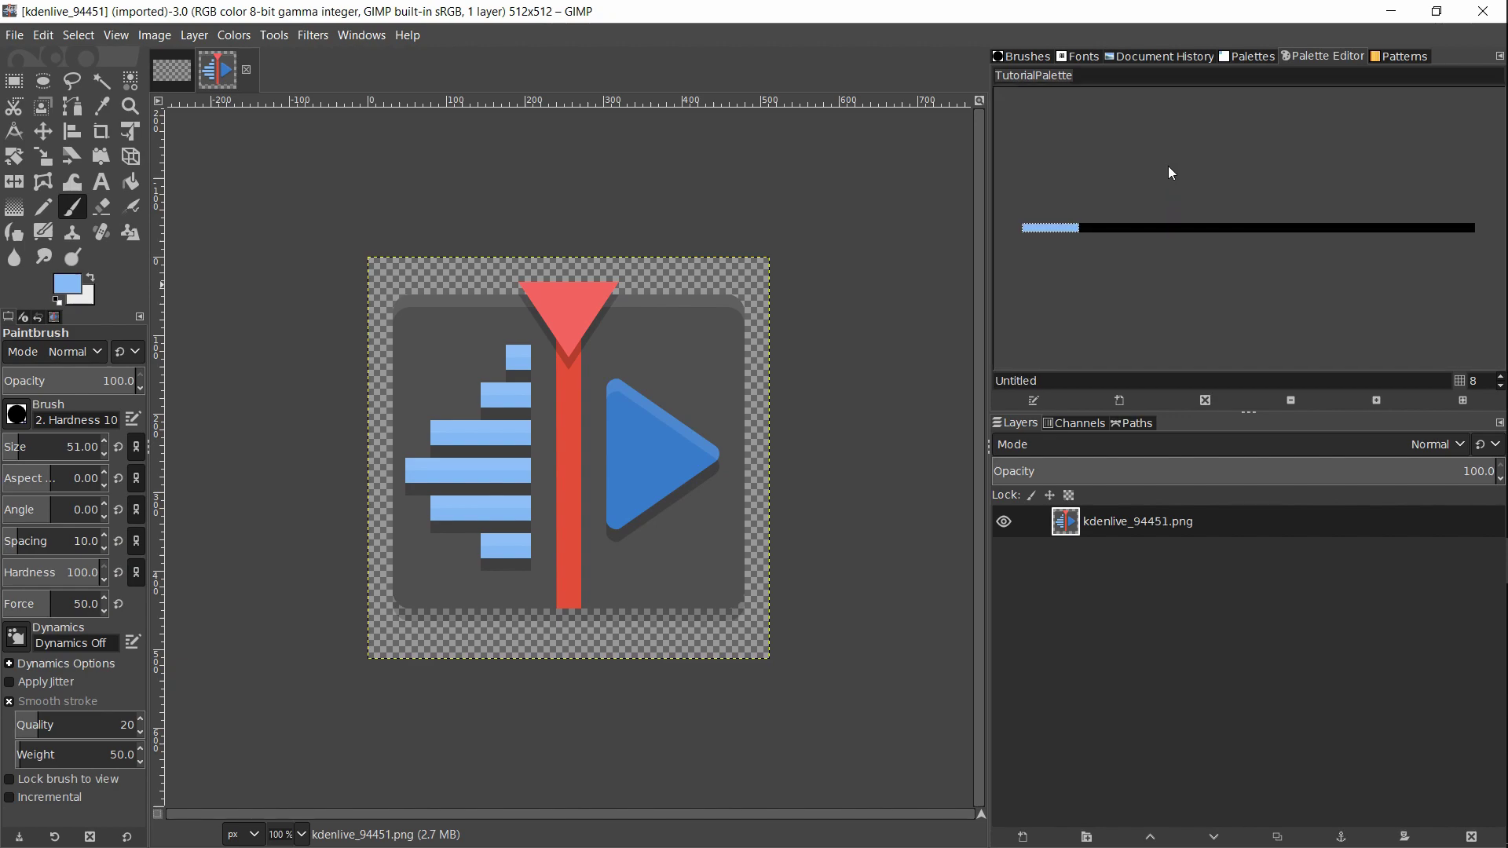
ctrl+click(569, 314)
drag(70, 293, 1164, 295)
ctrl+click(561, 304)
drag(69, 293, 1073, 279)
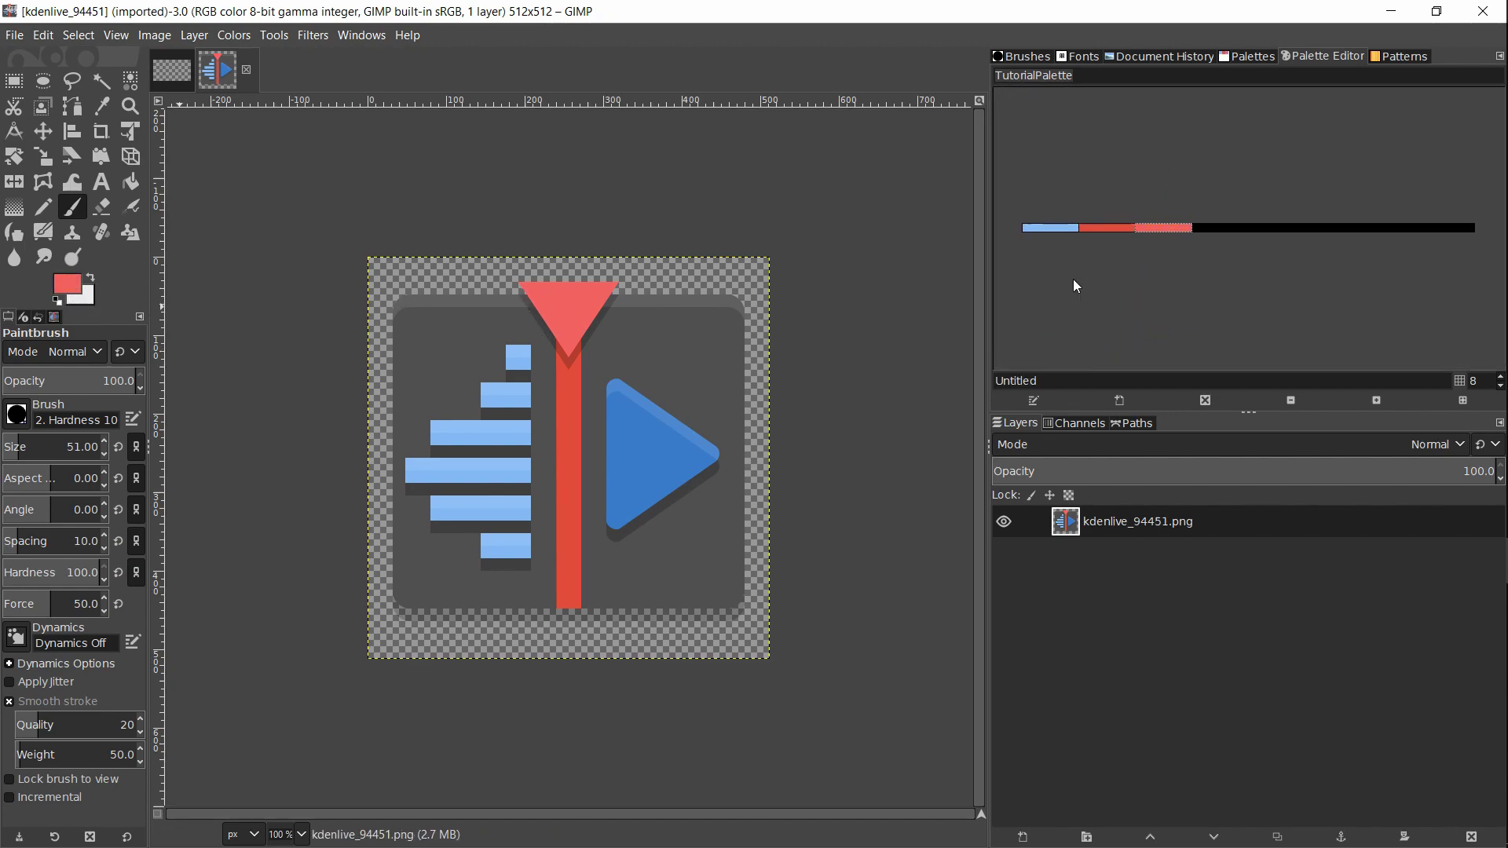
ctrl+click(663, 455)
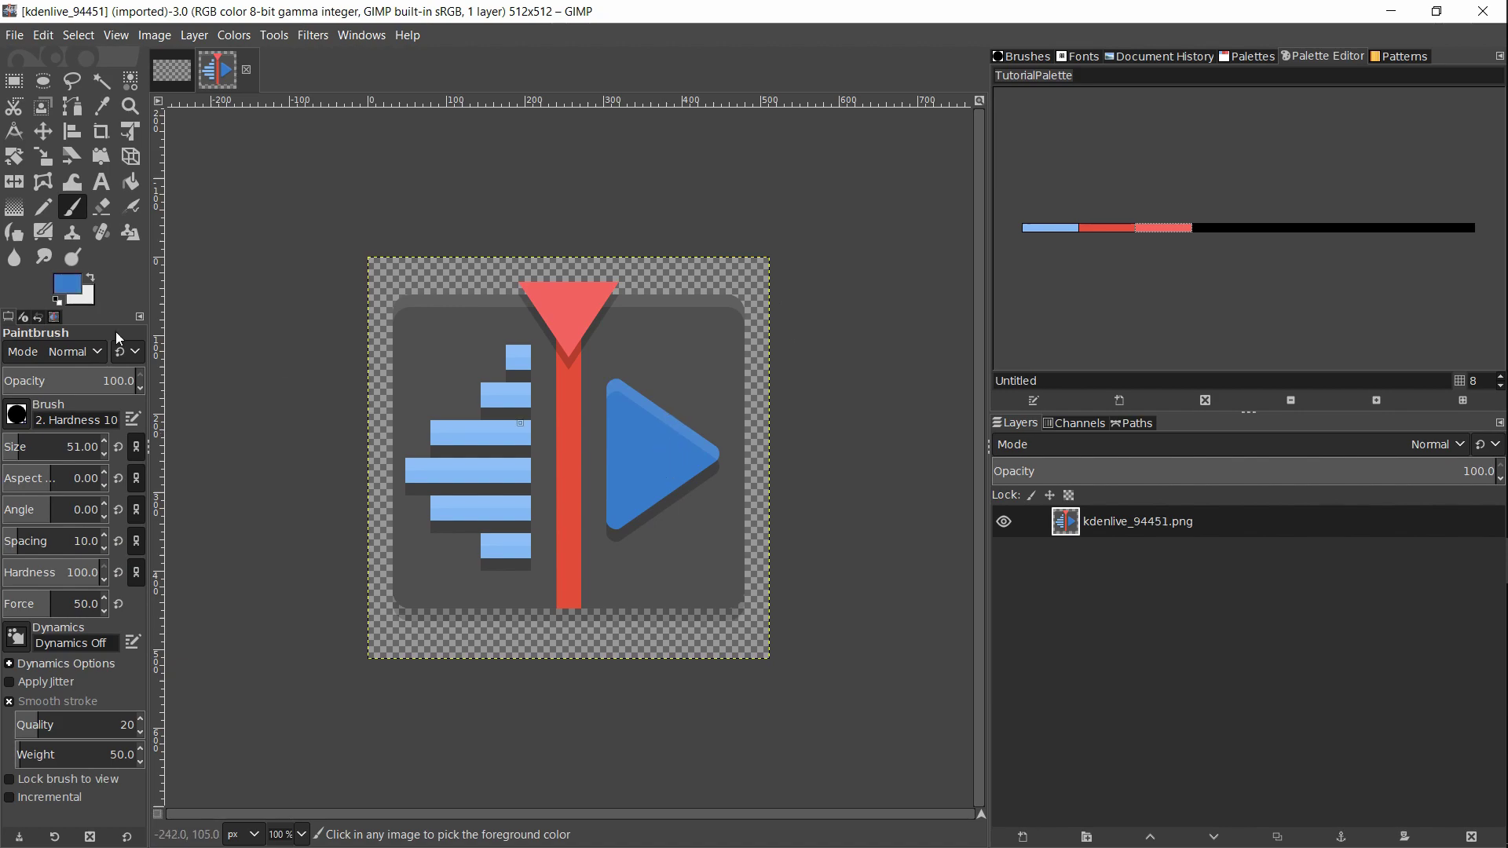
ctrl+click(696, 562)
drag(69, 293, 1112, 288)
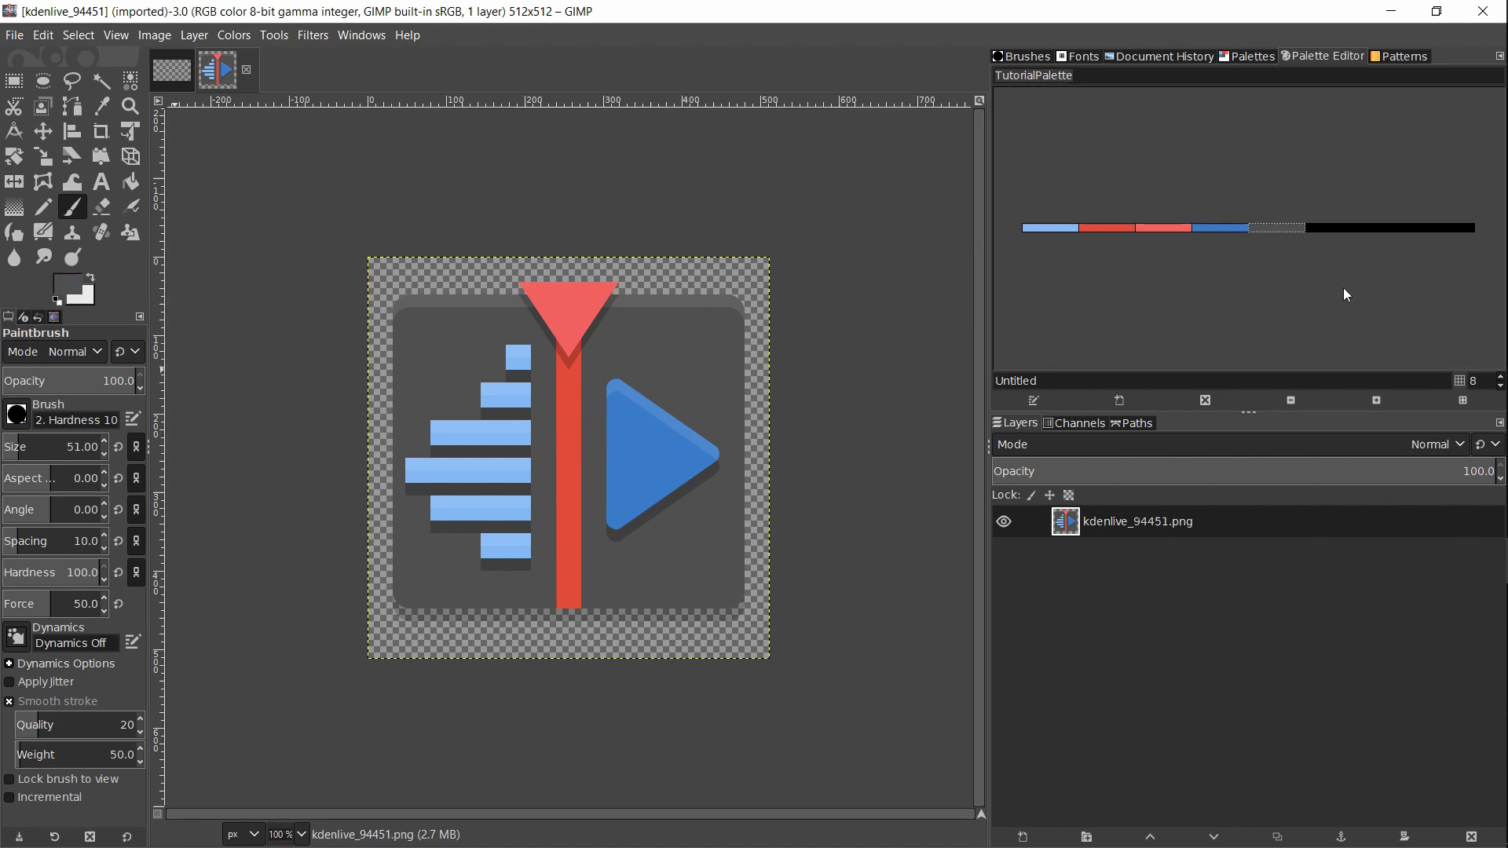
Cycle through the palette's red and blue entries, then delete the dark grey entry
click(1108, 228)
click(1045, 228)
click(1163, 229)
click(1221, 229)
click(1276, 229)
click(1218, 403)
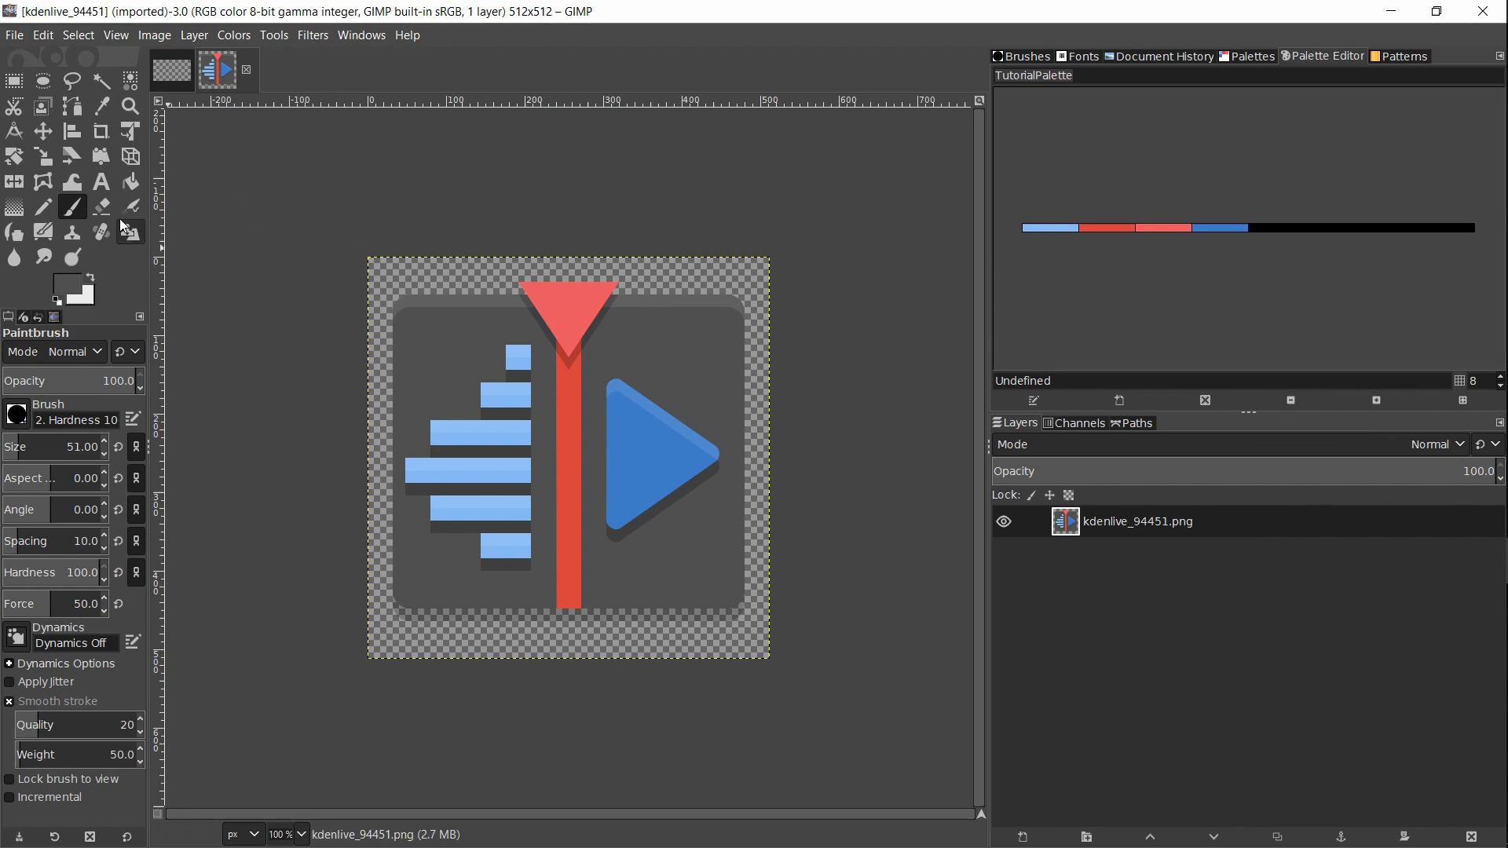
Paint a red loop across the logo with the lighter red, then undo the blue stroke
click(1119, 226)
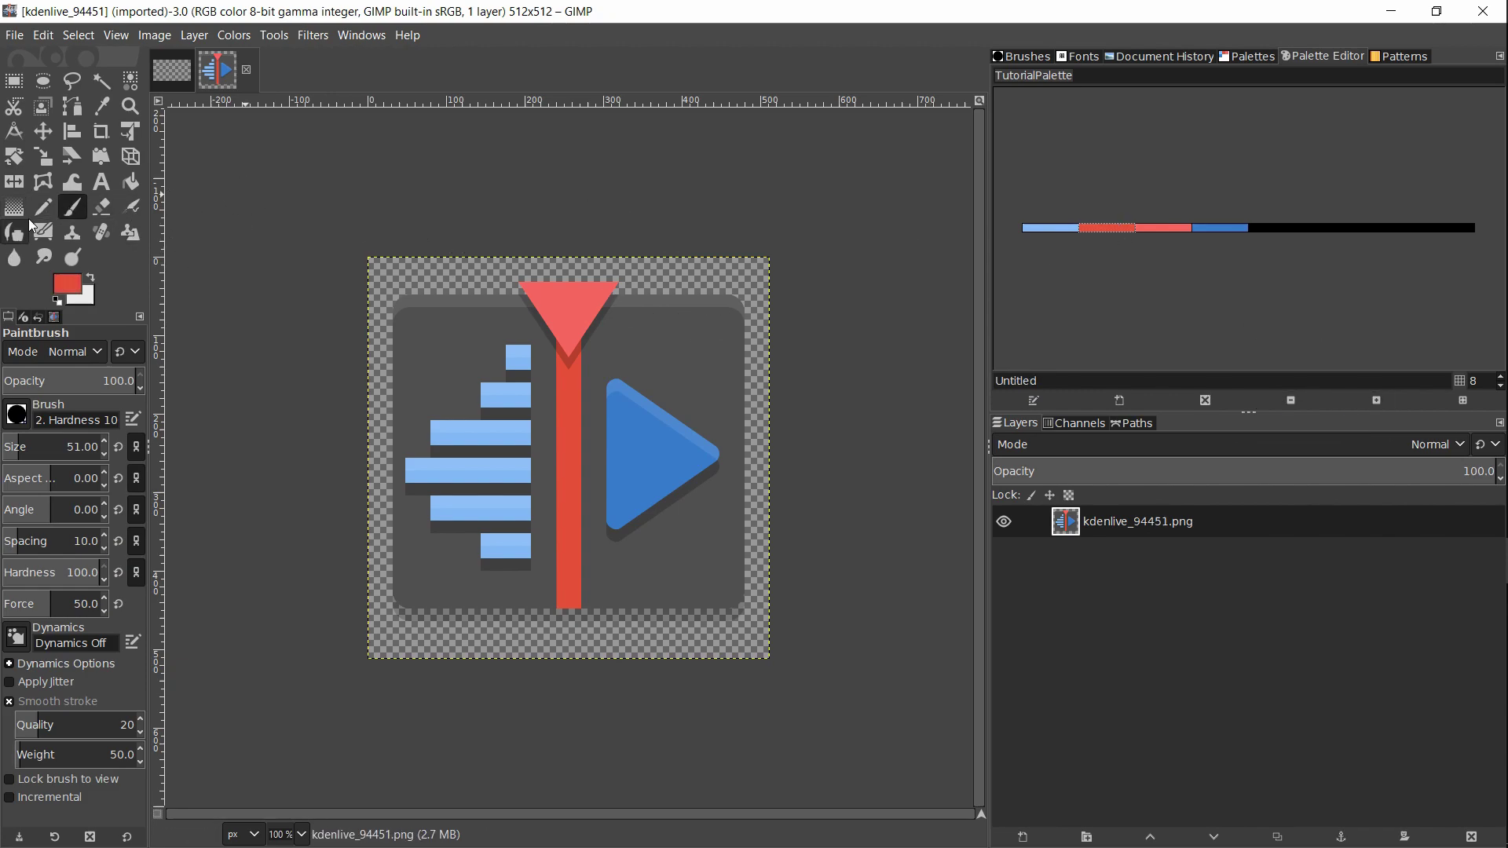
click(1155, 228)
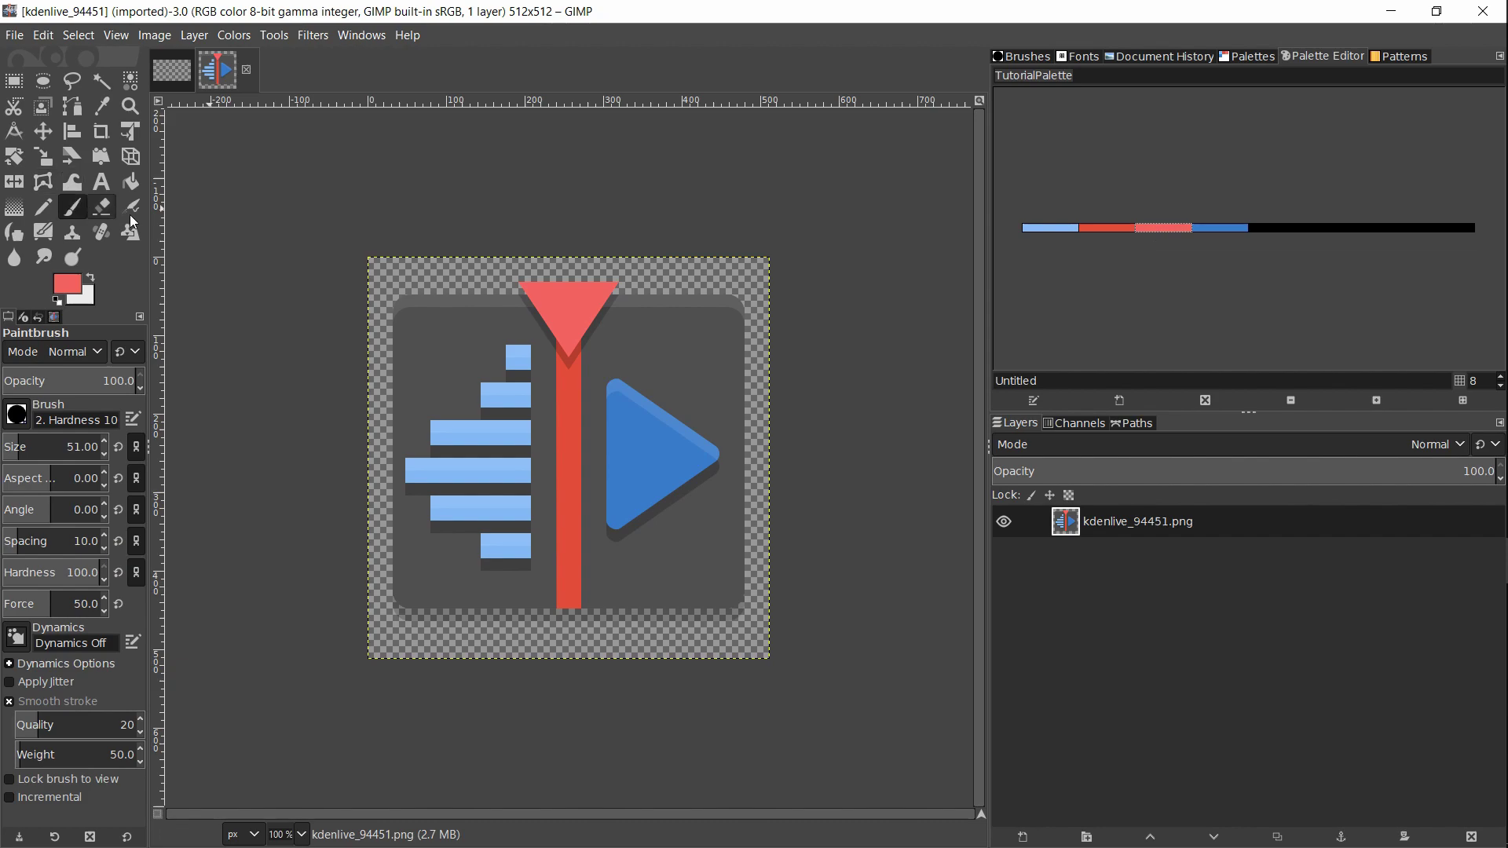
mouse_move(570, 302)
mouse_down()
mouse_move(703, 350)
mouse_move(553, 354)
mouse_move(471, 471)
mouse_move(507, 405)
mouse_up()
click(1227, 227)
key(ctrl+z)
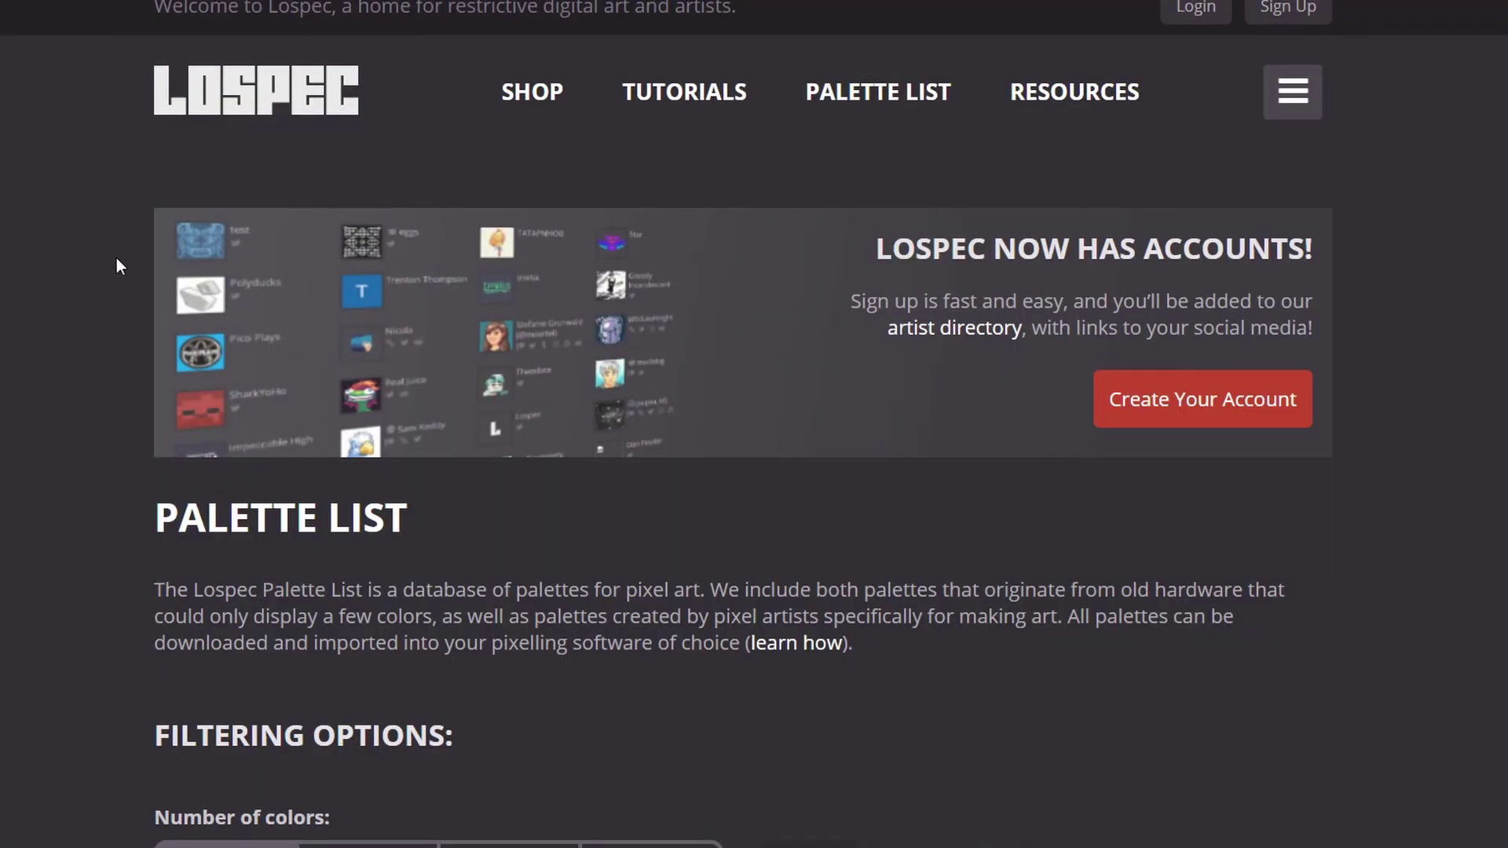
Download the Steam Lords palette as PNG Image (1x), then reopen its formats list showing GIMP .GPL
scroll(116, 259, down, 10)
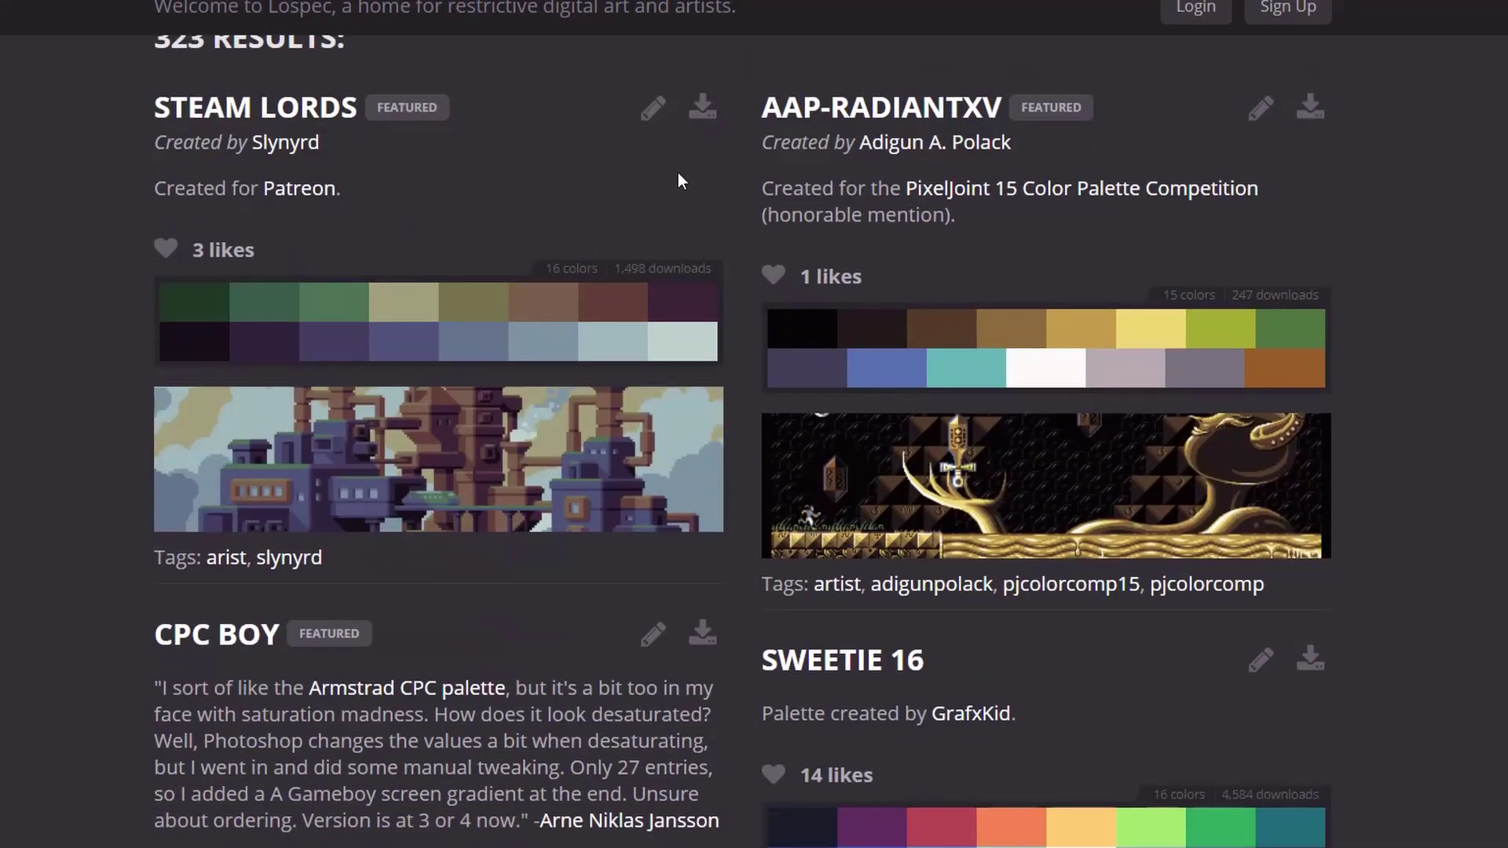
click(699, 108)
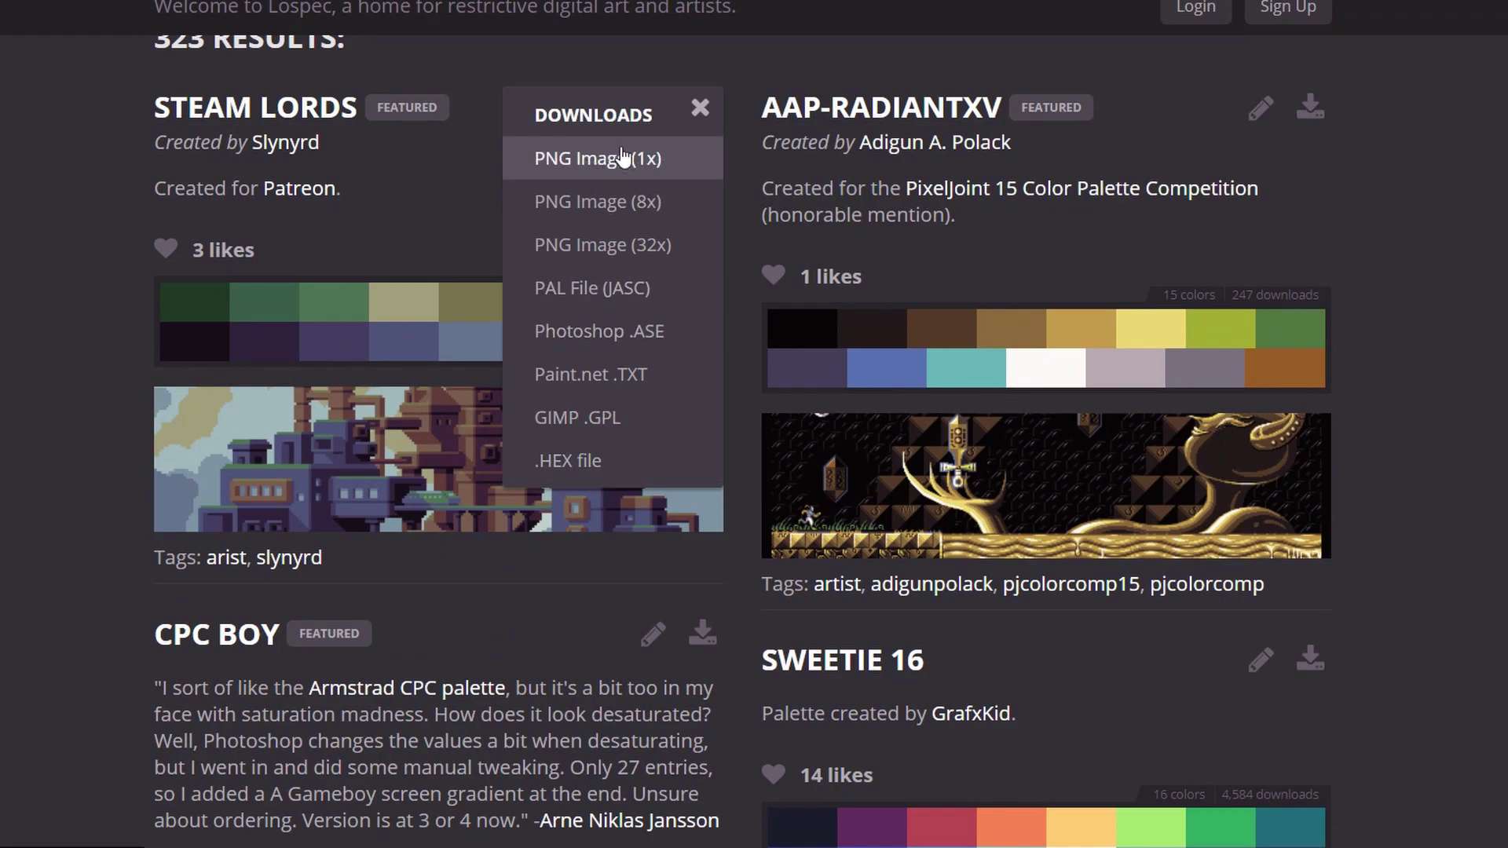
click(677, 158)
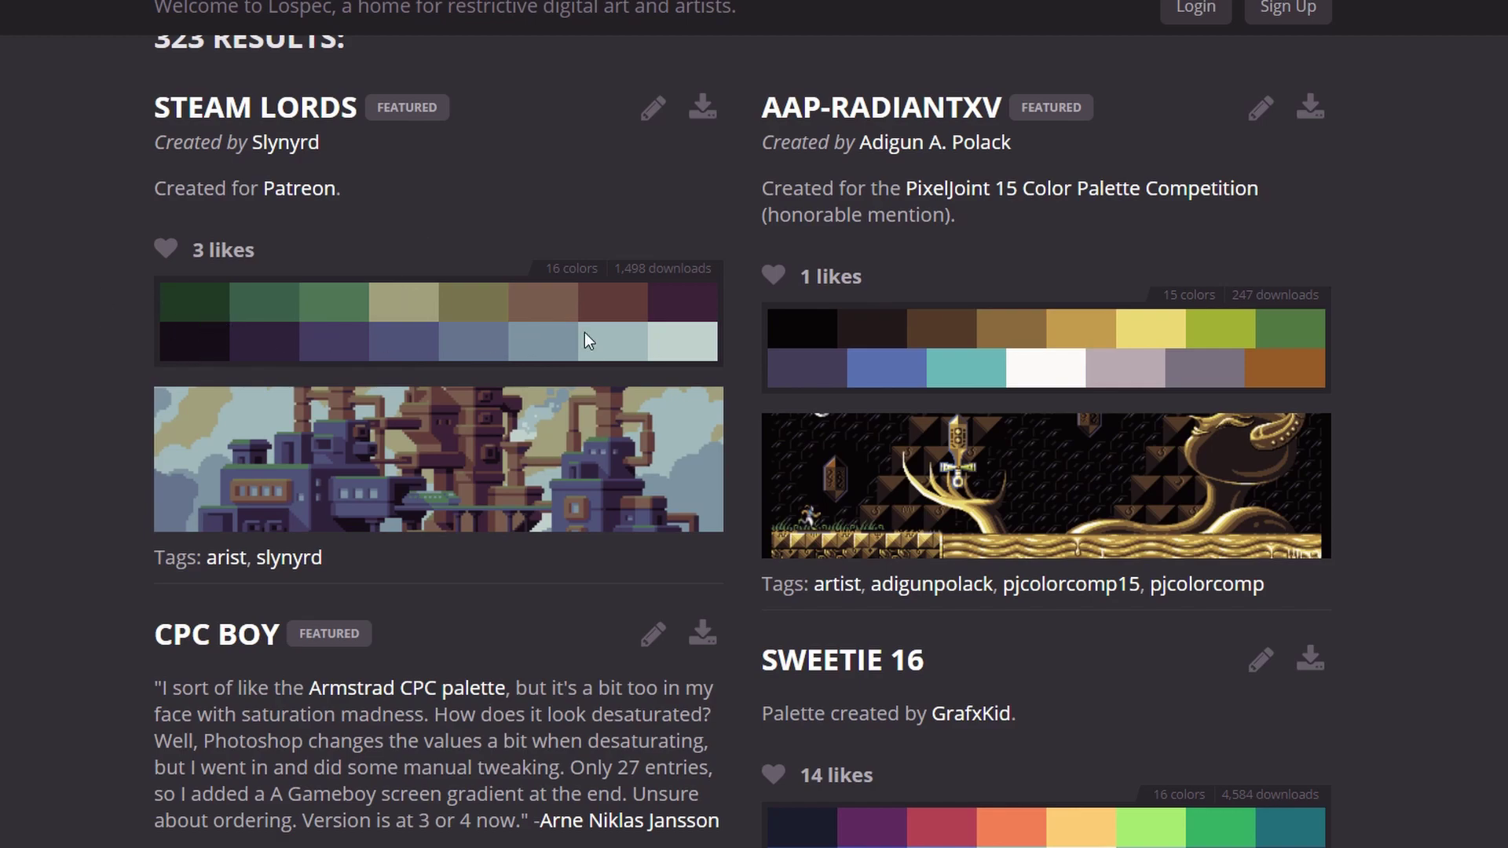
click(702, 107)
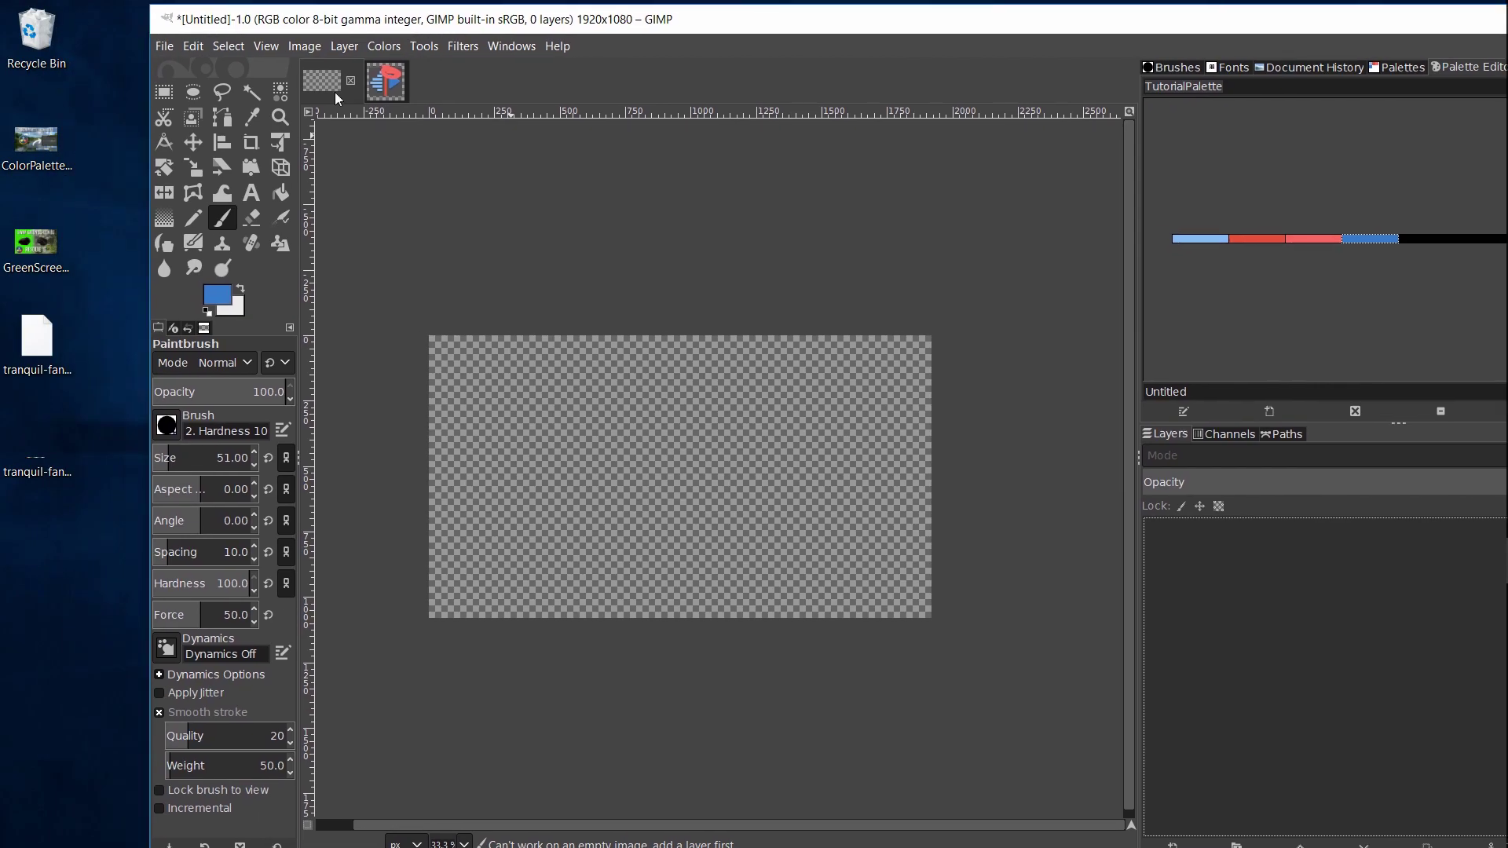
Drop tranquil-fantasy-23-1x.png onto the untitled 1920x1080 canvas as a layer and zoom out
drag(36, 467, 1214, 542)
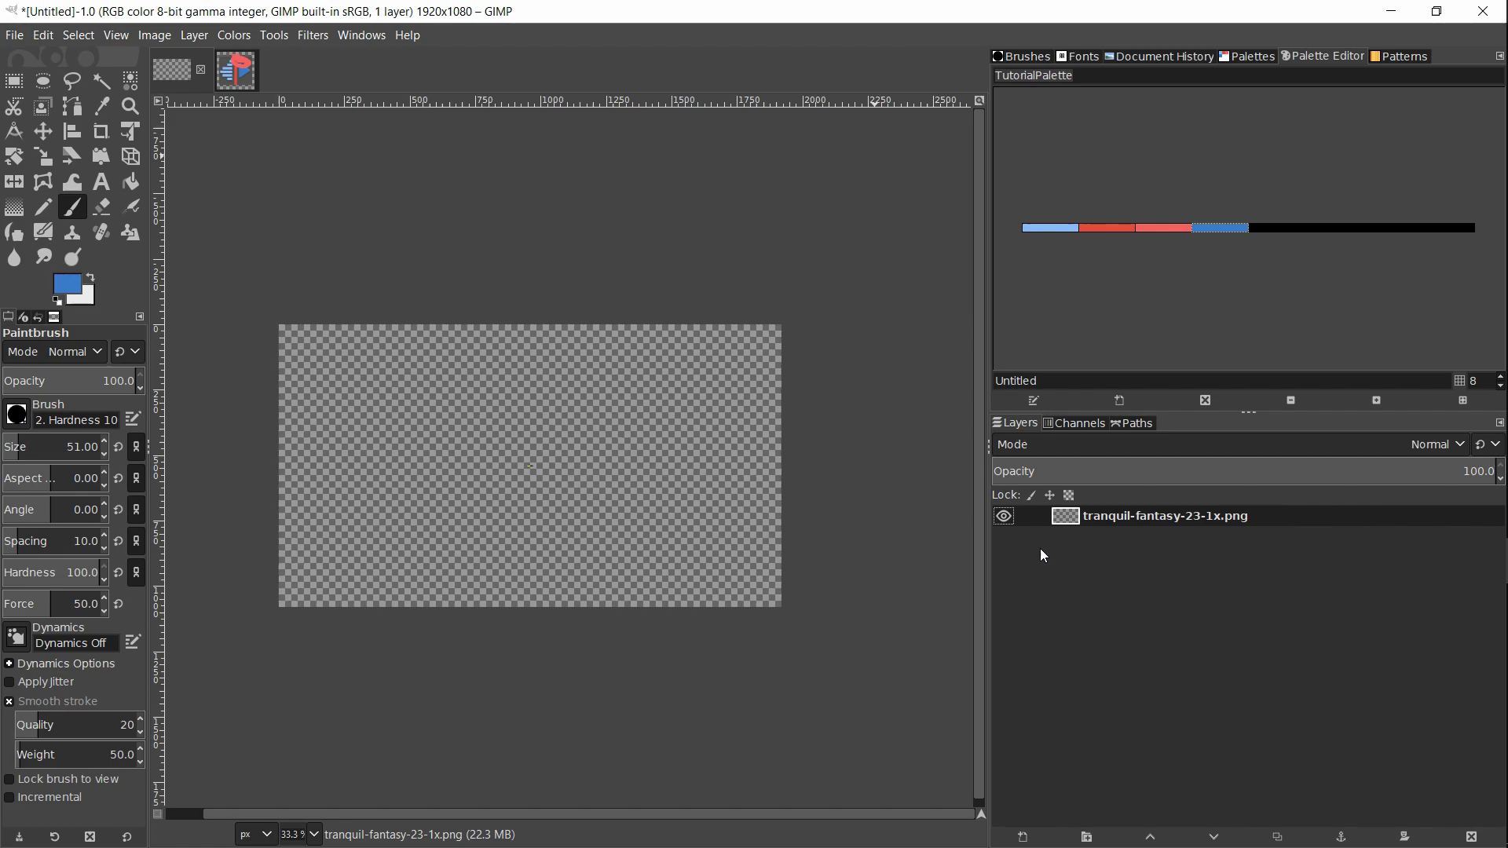
scroll(769, 499, down, 2)
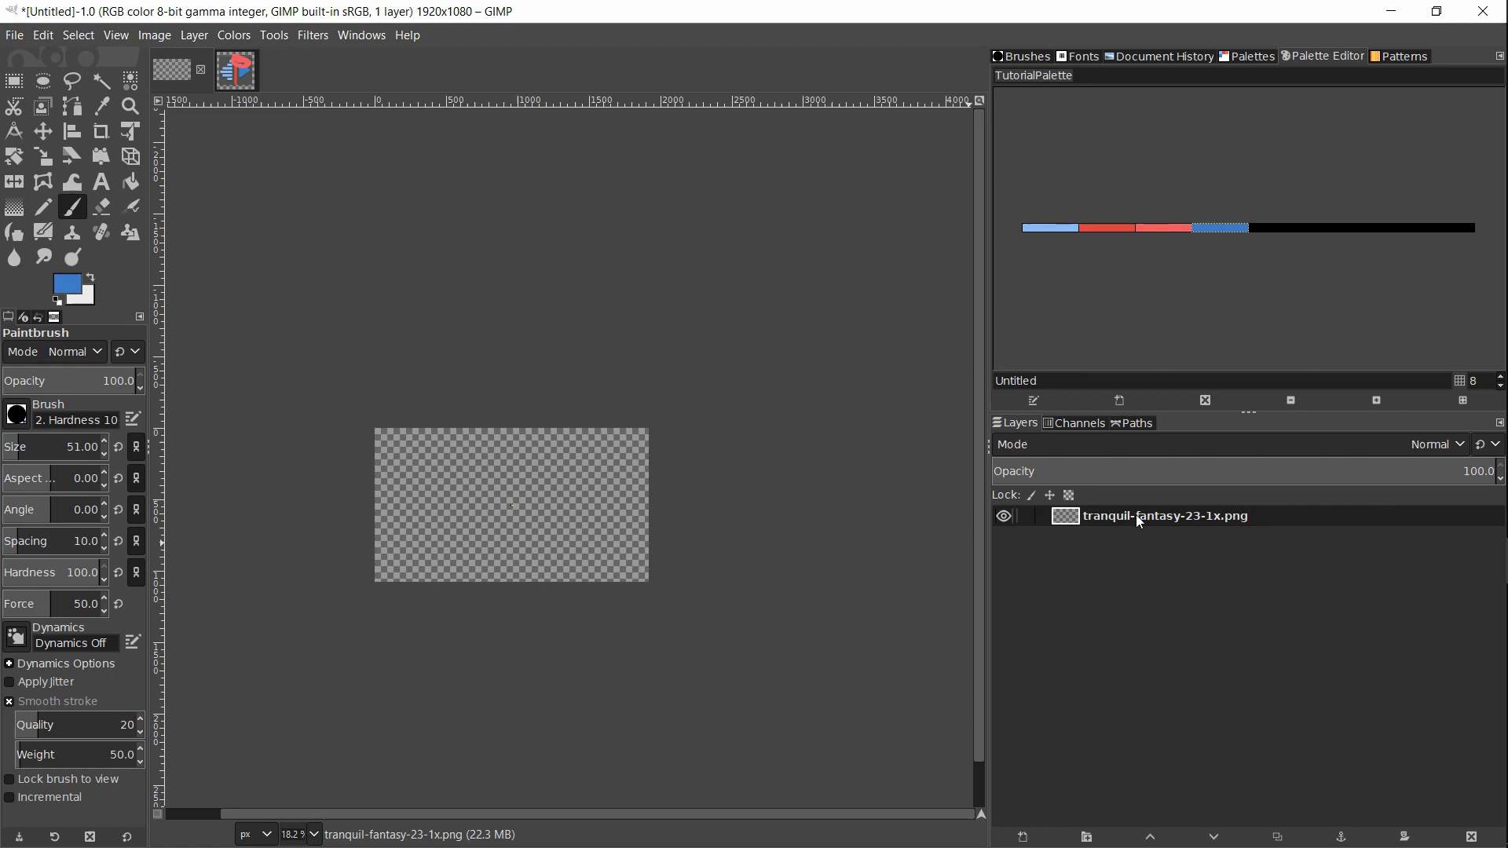
double_click(1267, 71)
Start importing a palette from the open image and name it Tranquil Fantasy
click(1254, 59)
right_click(1128, 183)
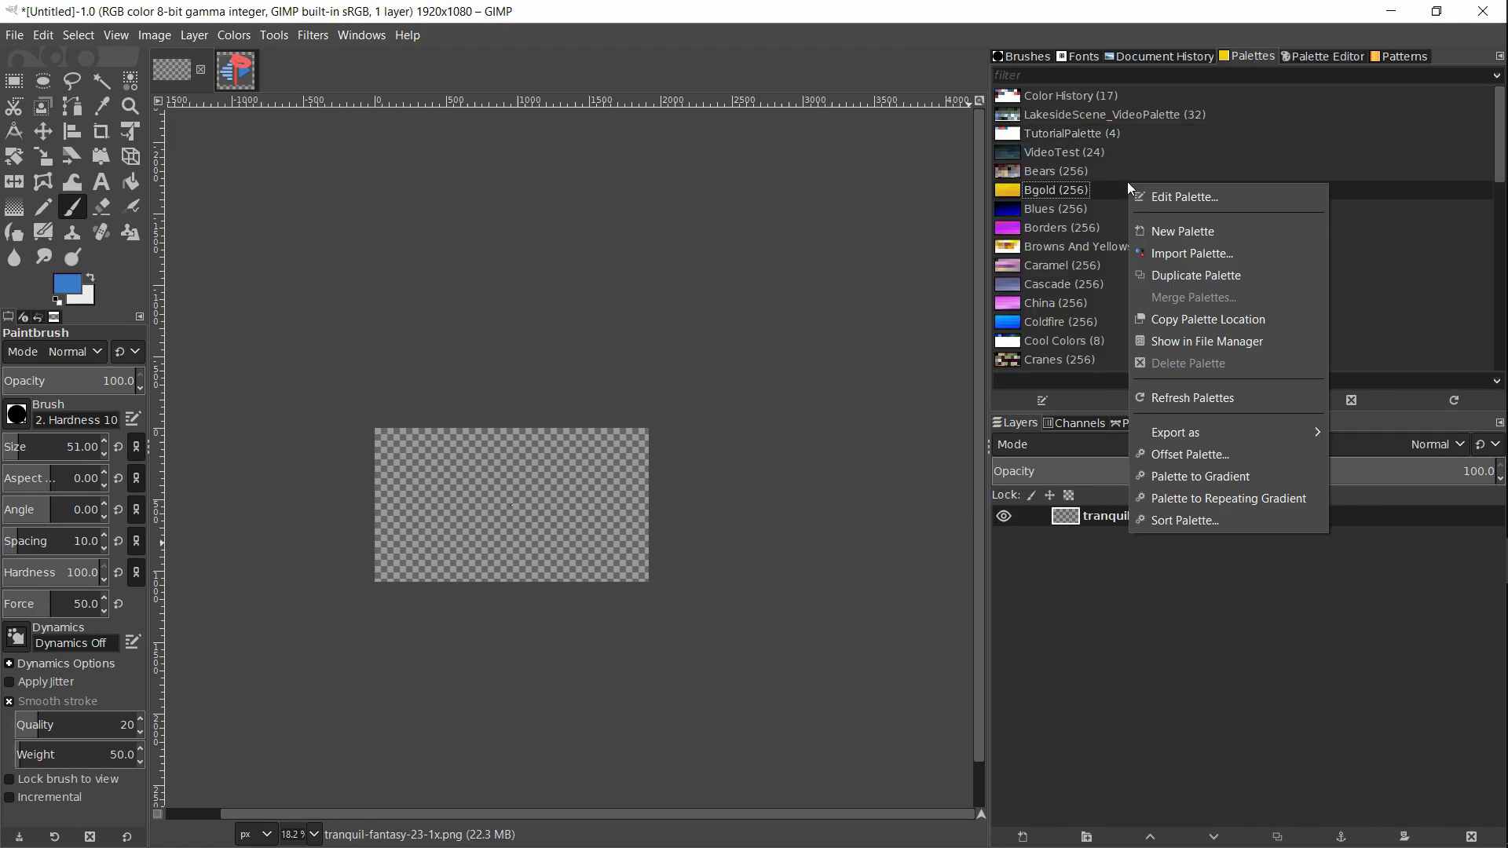
click(1184, 262)
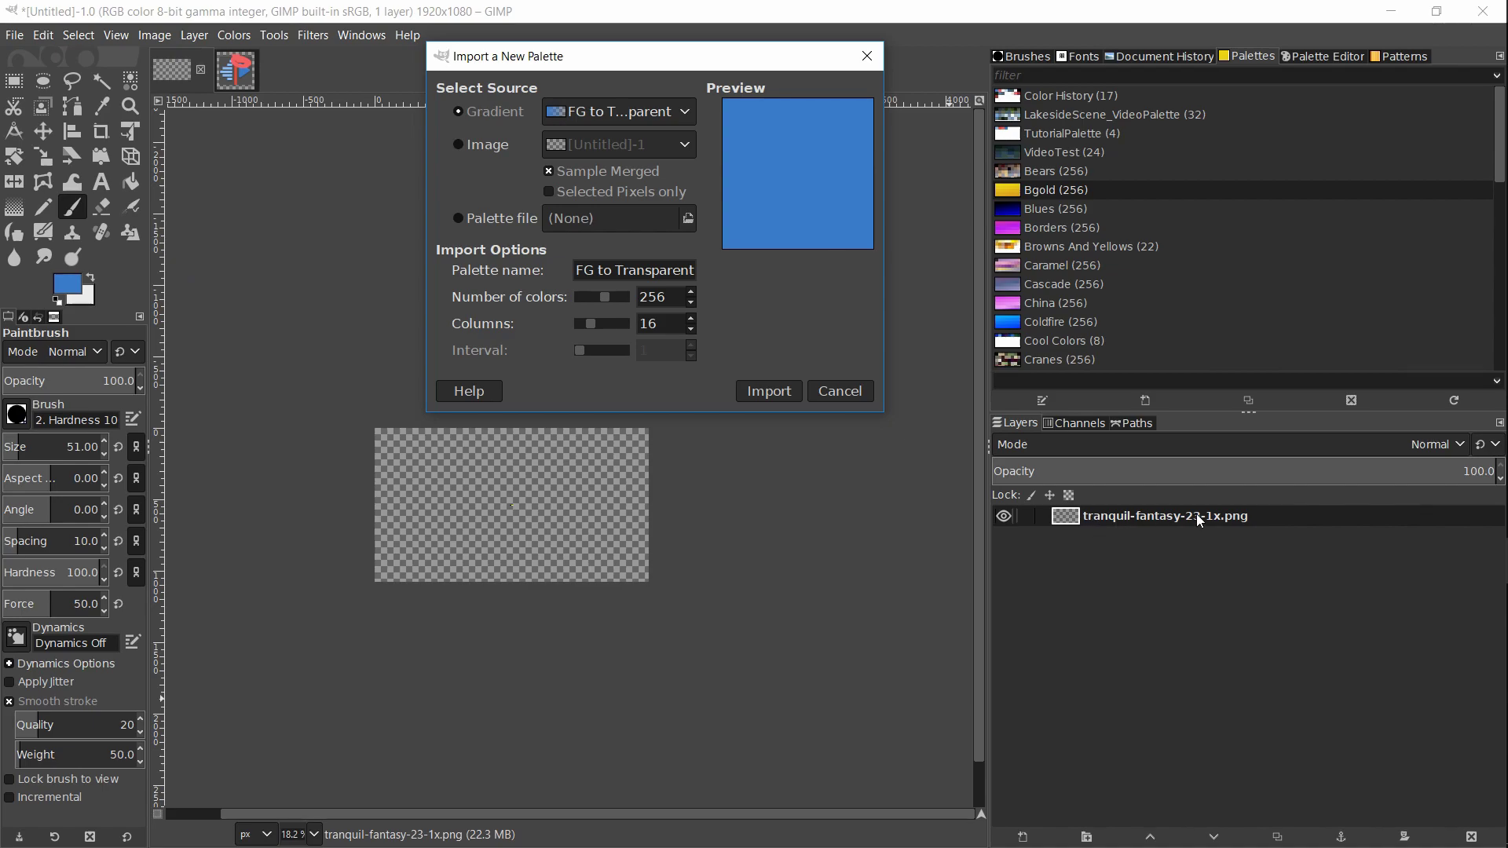
click(473, 148)
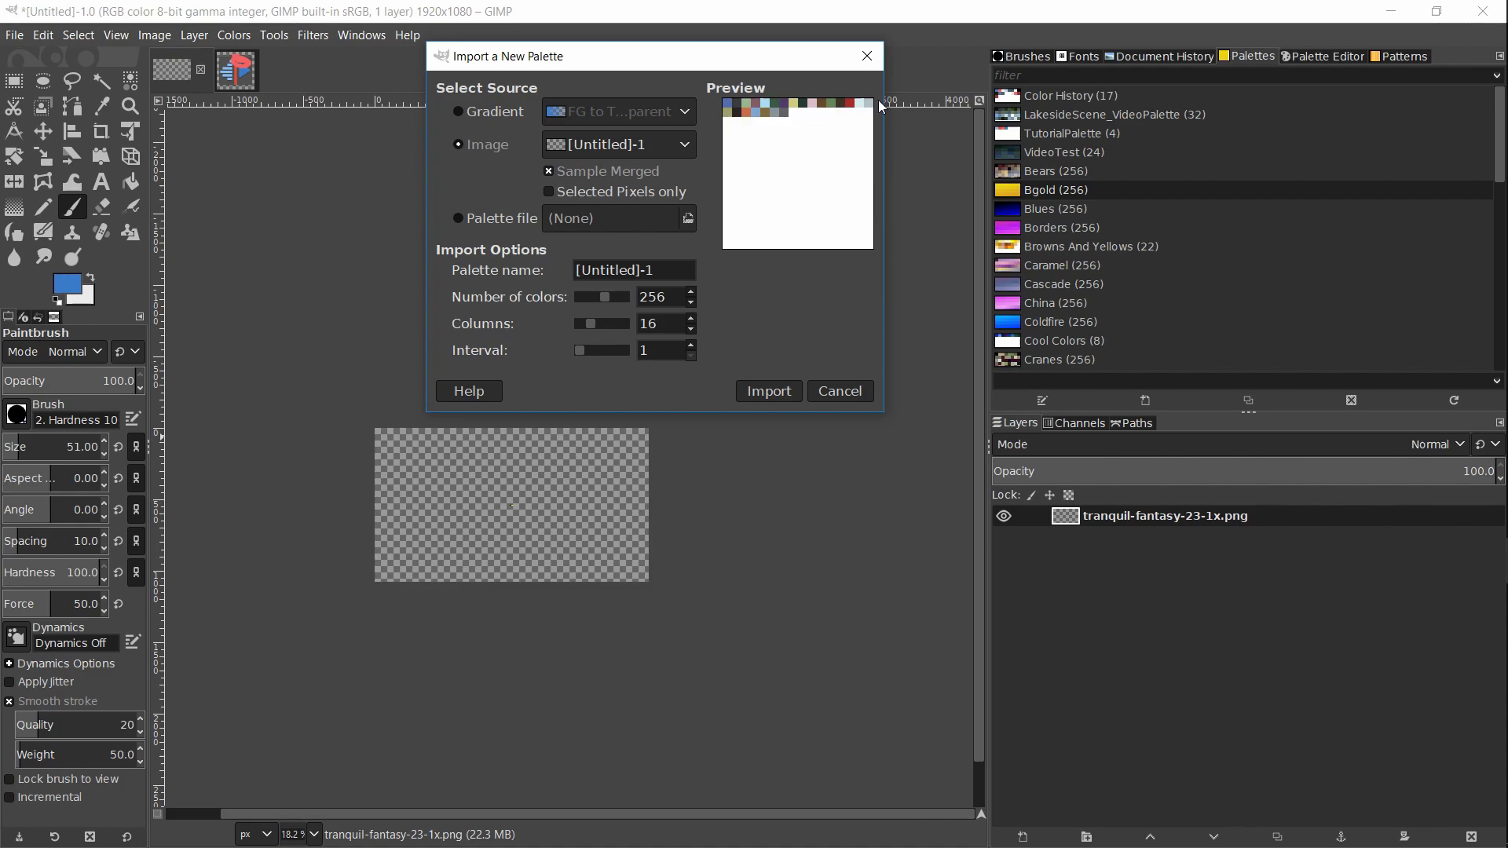
triple_click(662, 271)
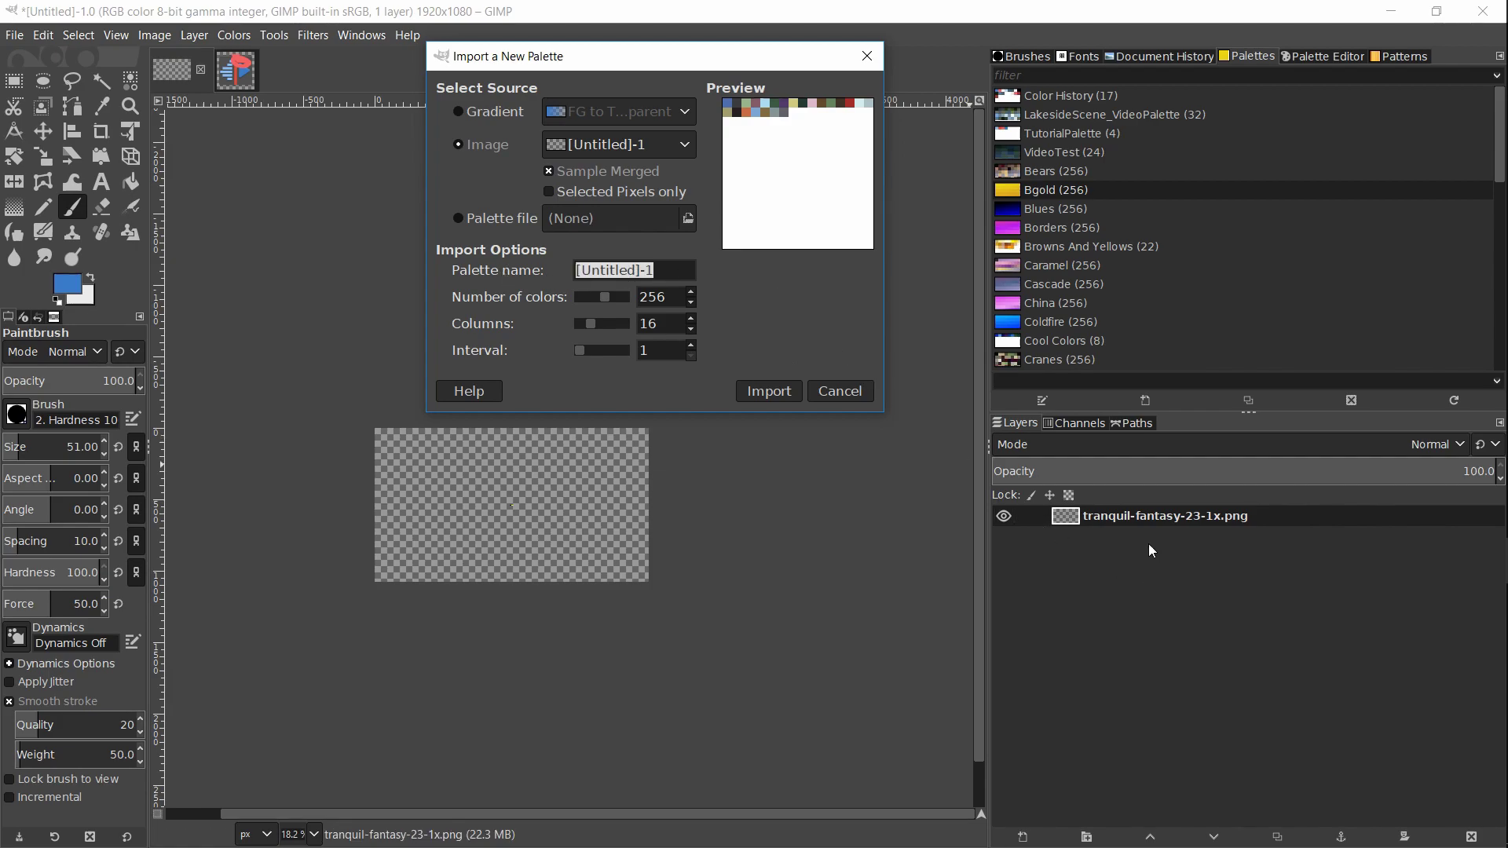
text(Tranquil Fantasy)
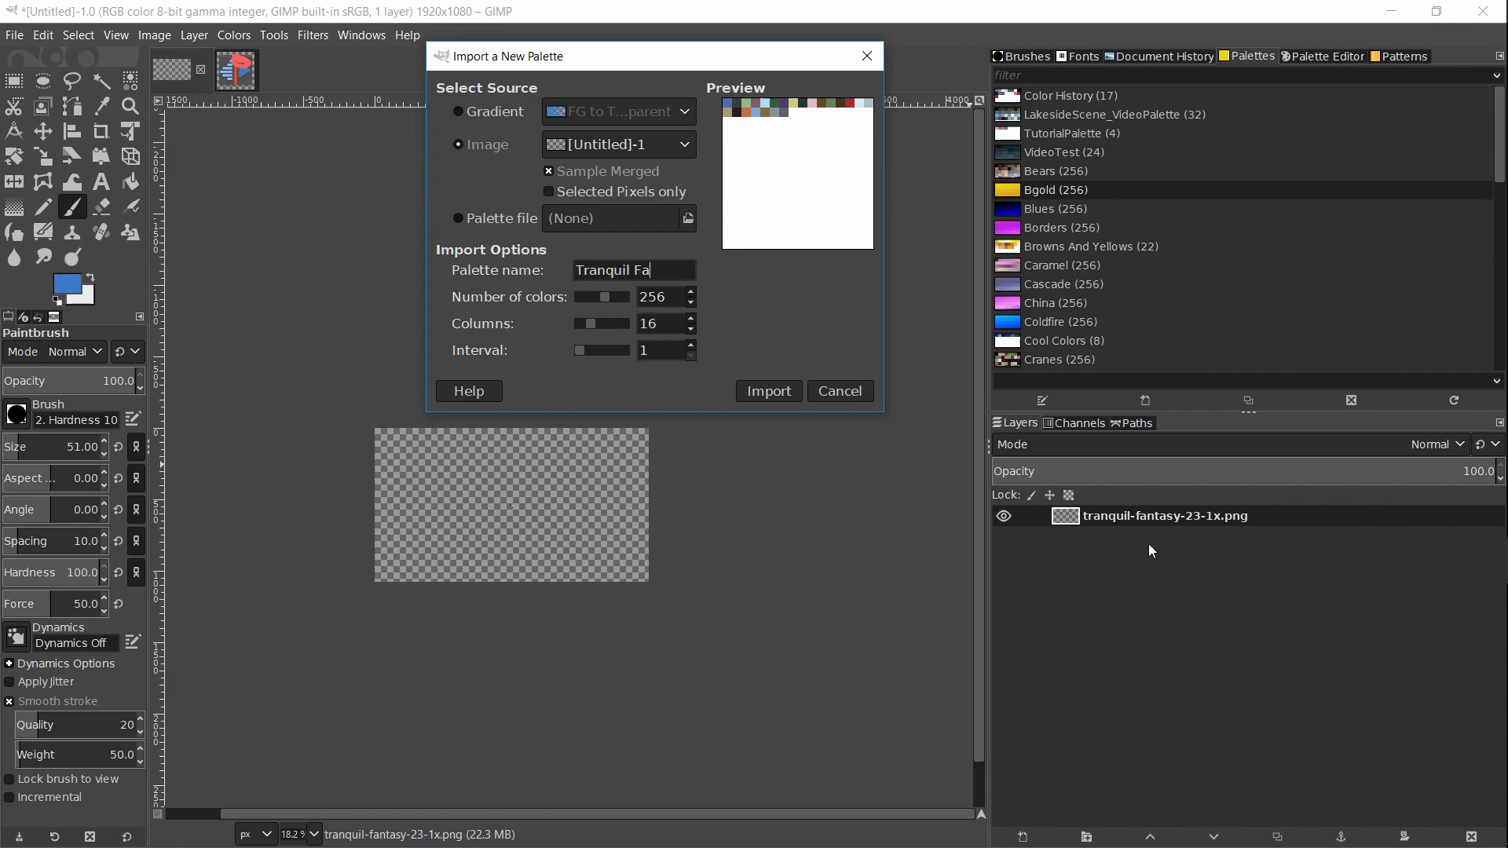
Set the import to 8 columns, keep 256 colours, and create the palette
click(662, 322)
key(BackSpace)
key(BackSpace)
text(8)
key(Tab)
key(shift+Tab)
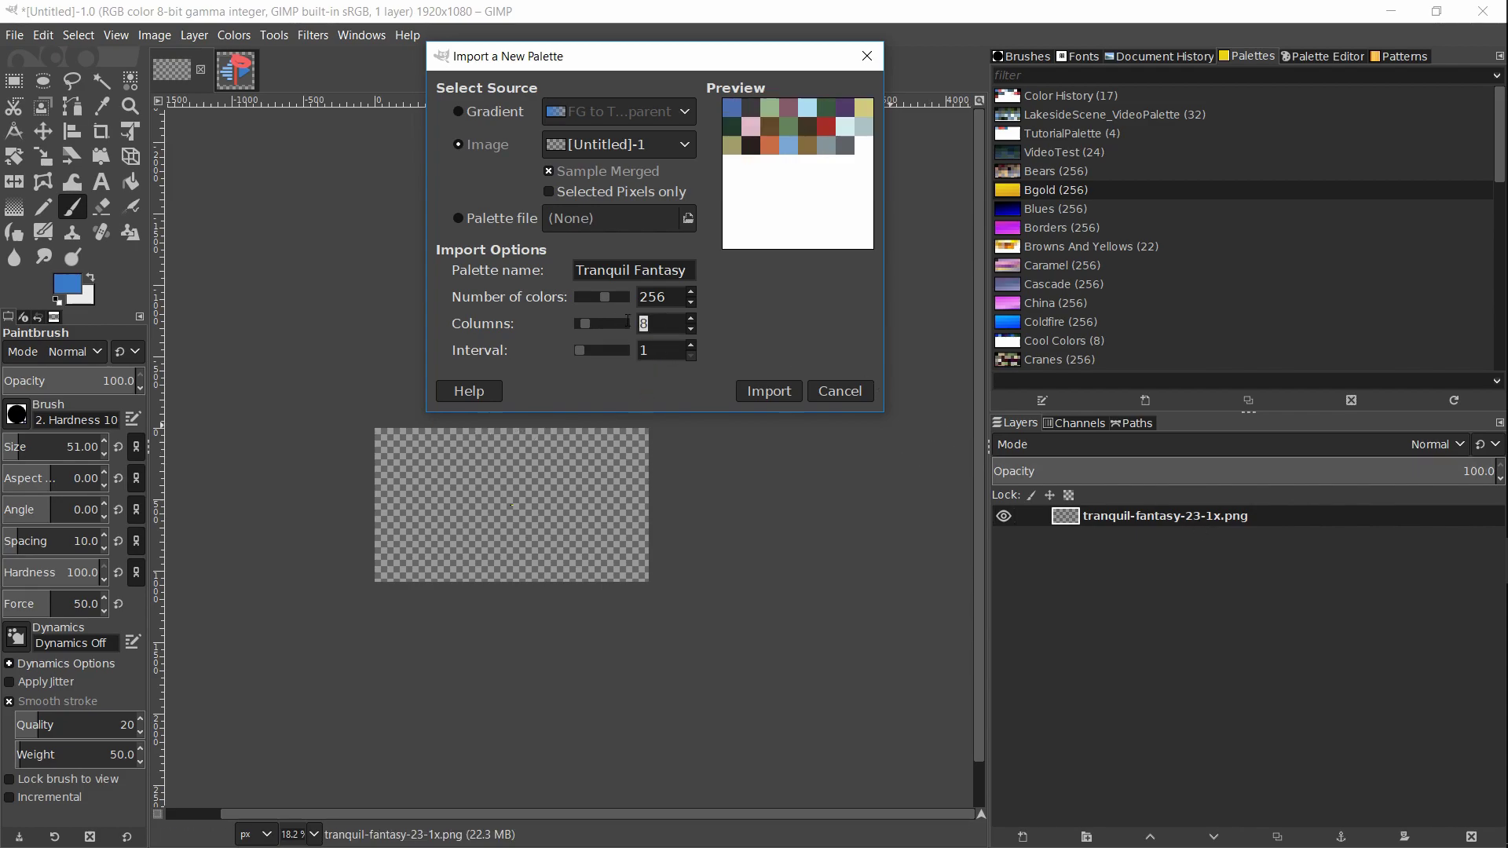
click(678, 327)
drag(679, 302, 618, 298)
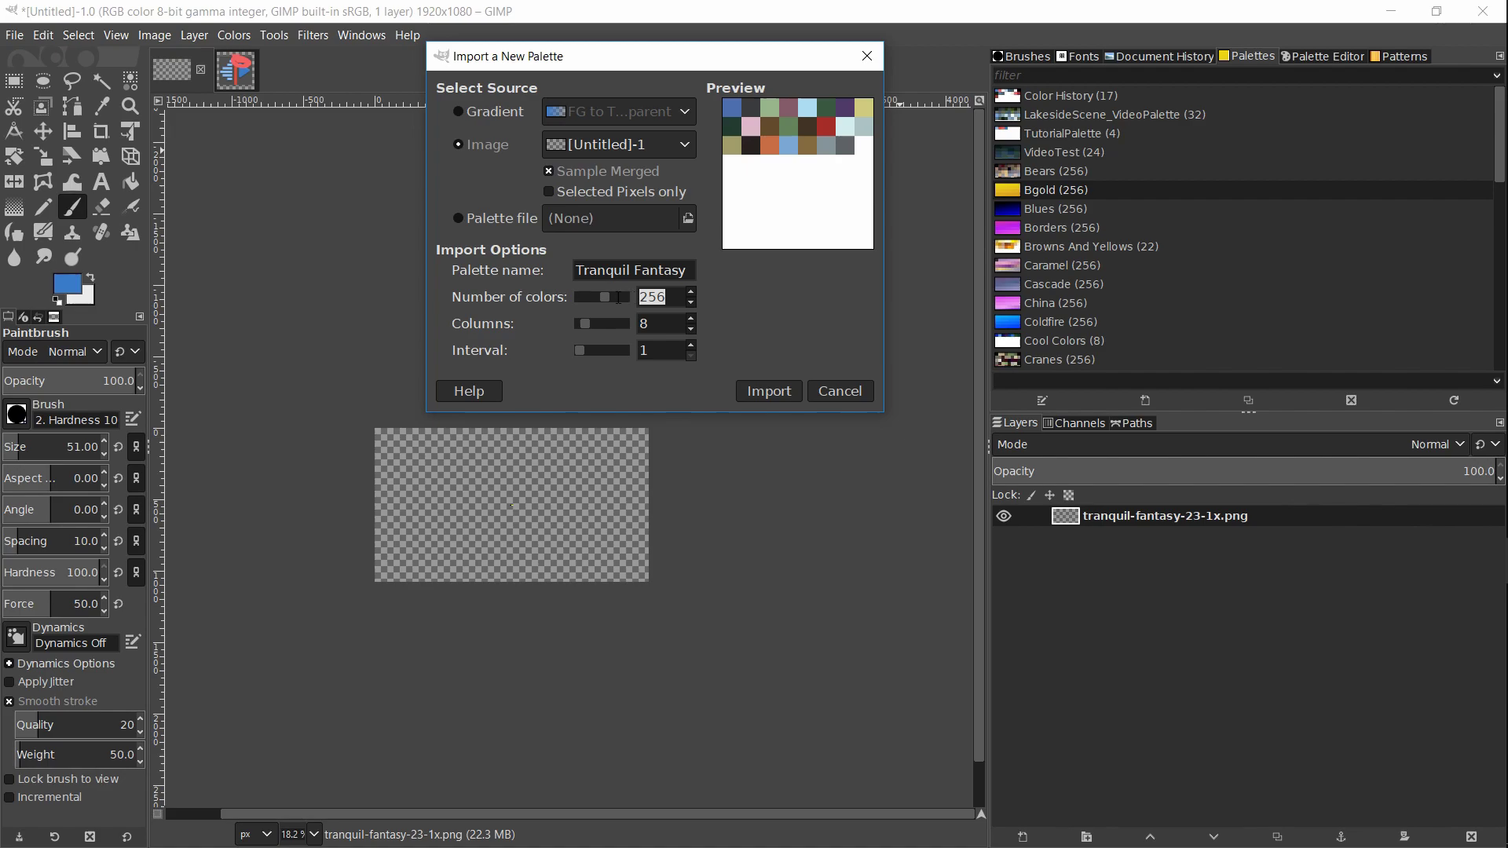
click(666, 303)
click(768, 392)
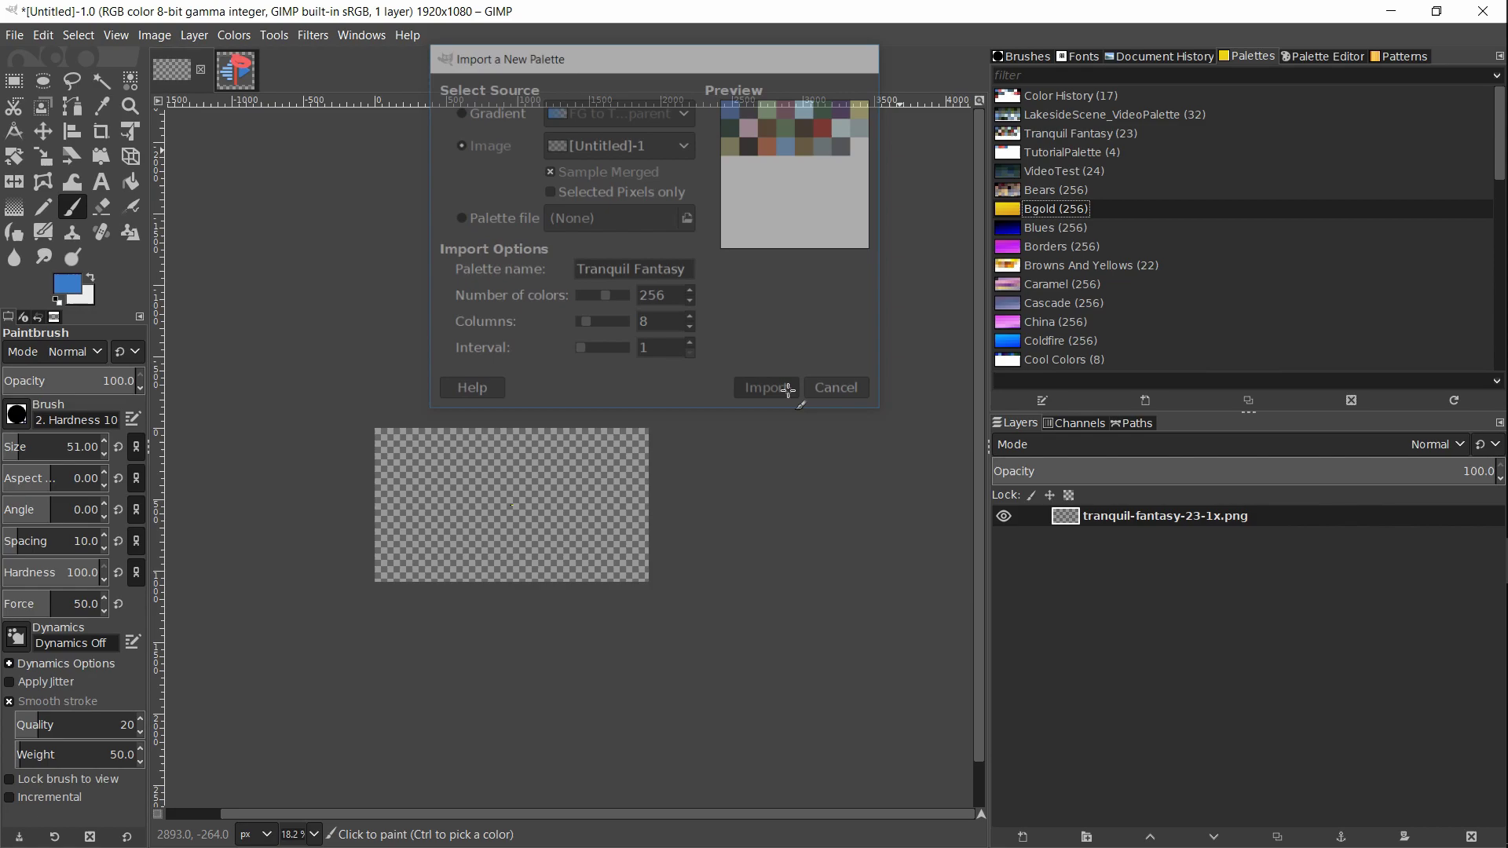
With the paintbrush and a Tranquil Fantasy red, paint a dark red stroke across the kdenlive logo's top
click(1049, 133)
click(1050, 133)
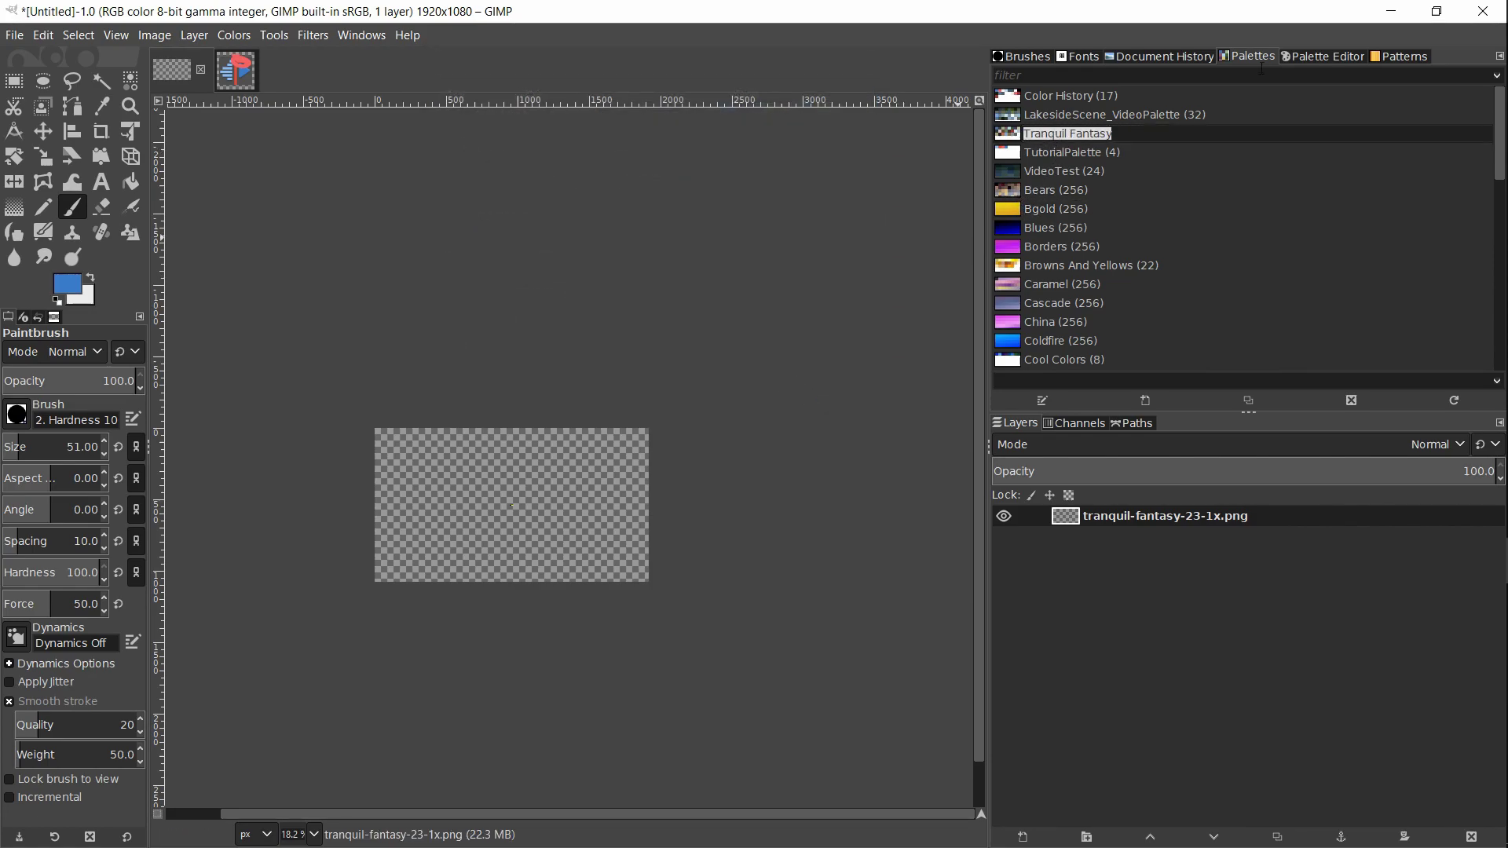
click(1293, 55)
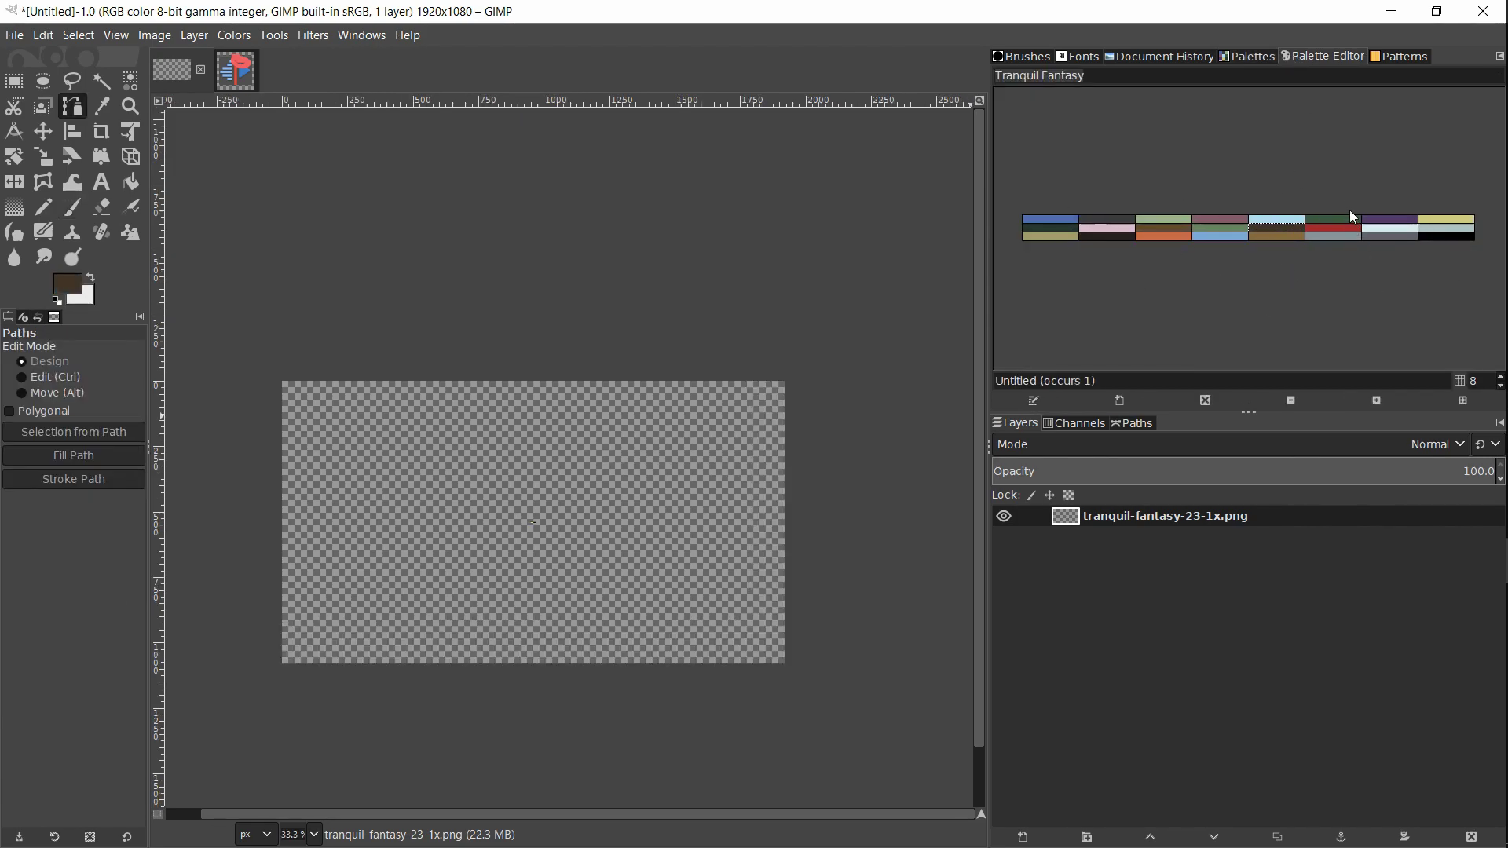
click(237, 71)
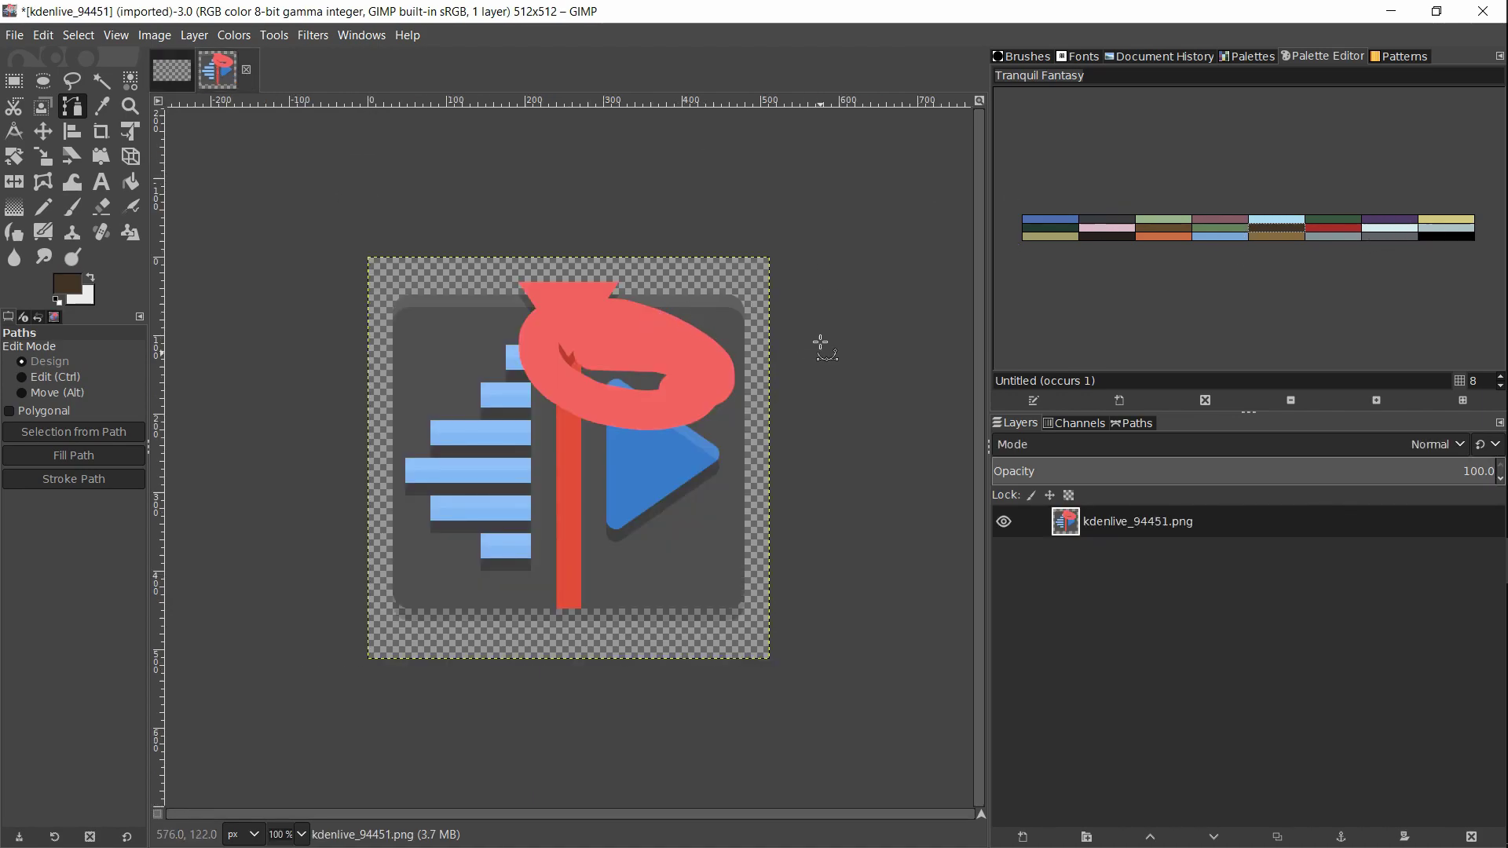
key(p)
click(1328, 228)
mouse_move(652, 277)
mouse_down()
mouse_move(746, 277)
mouse_move(505, 281)
mouse_up()
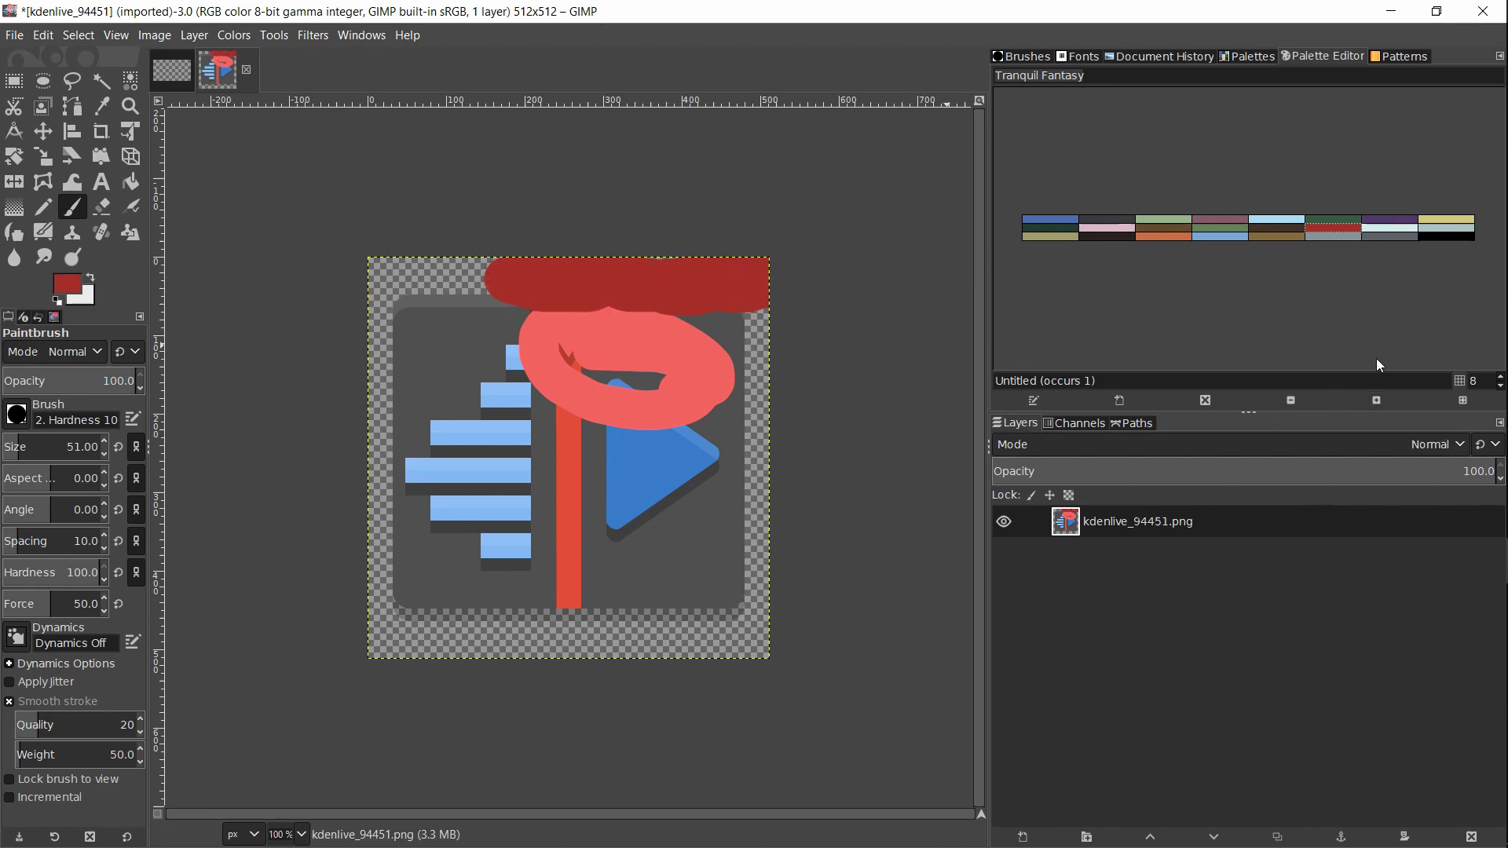
click(1244, 58)
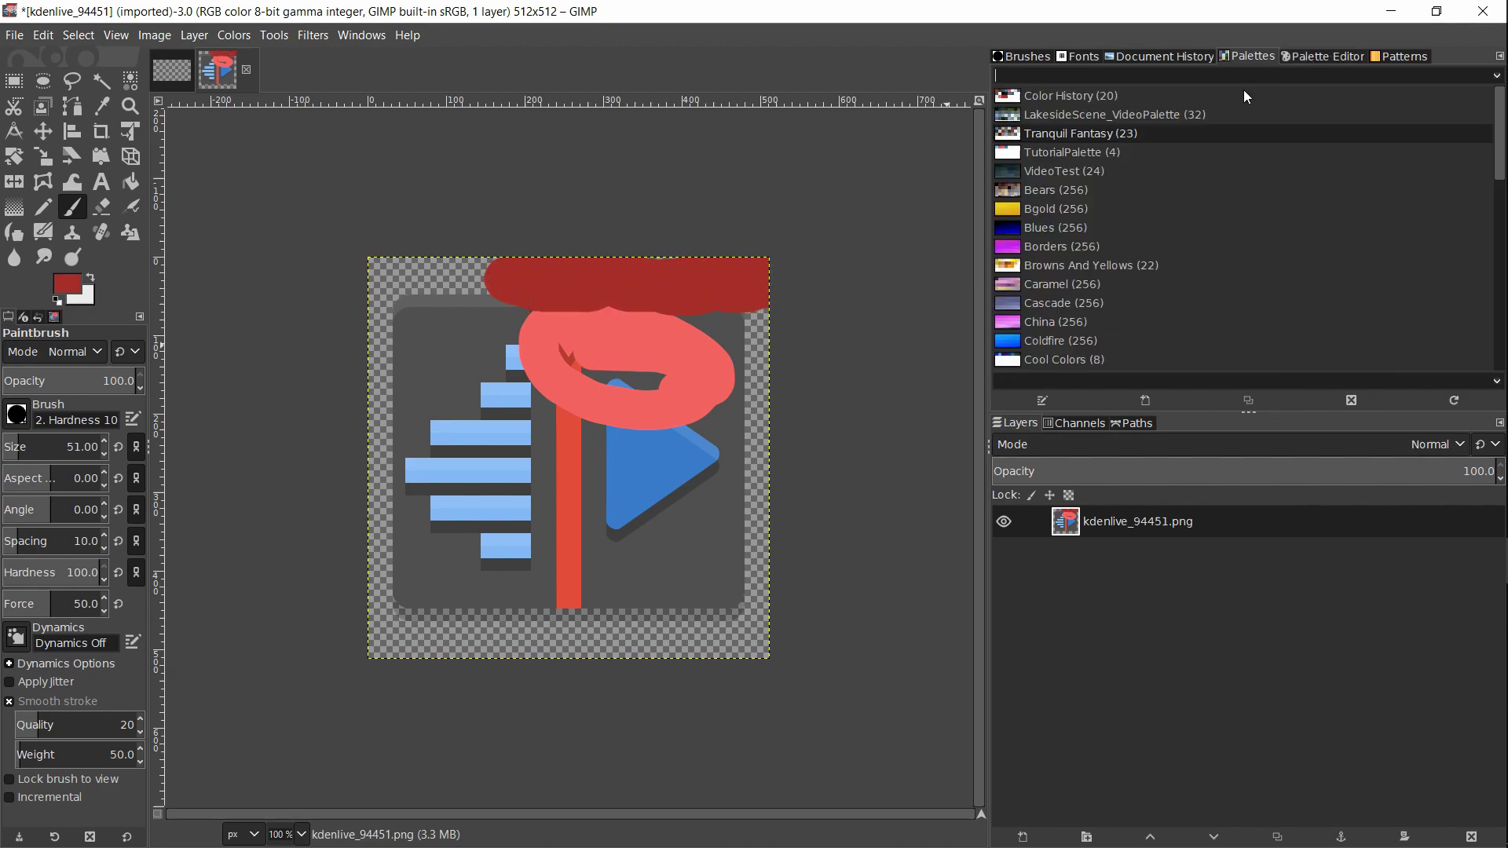
Delete the Tranquil Fantasy palette from disk and reopen the Import a New Palette dialog
right_click(1102, 134)
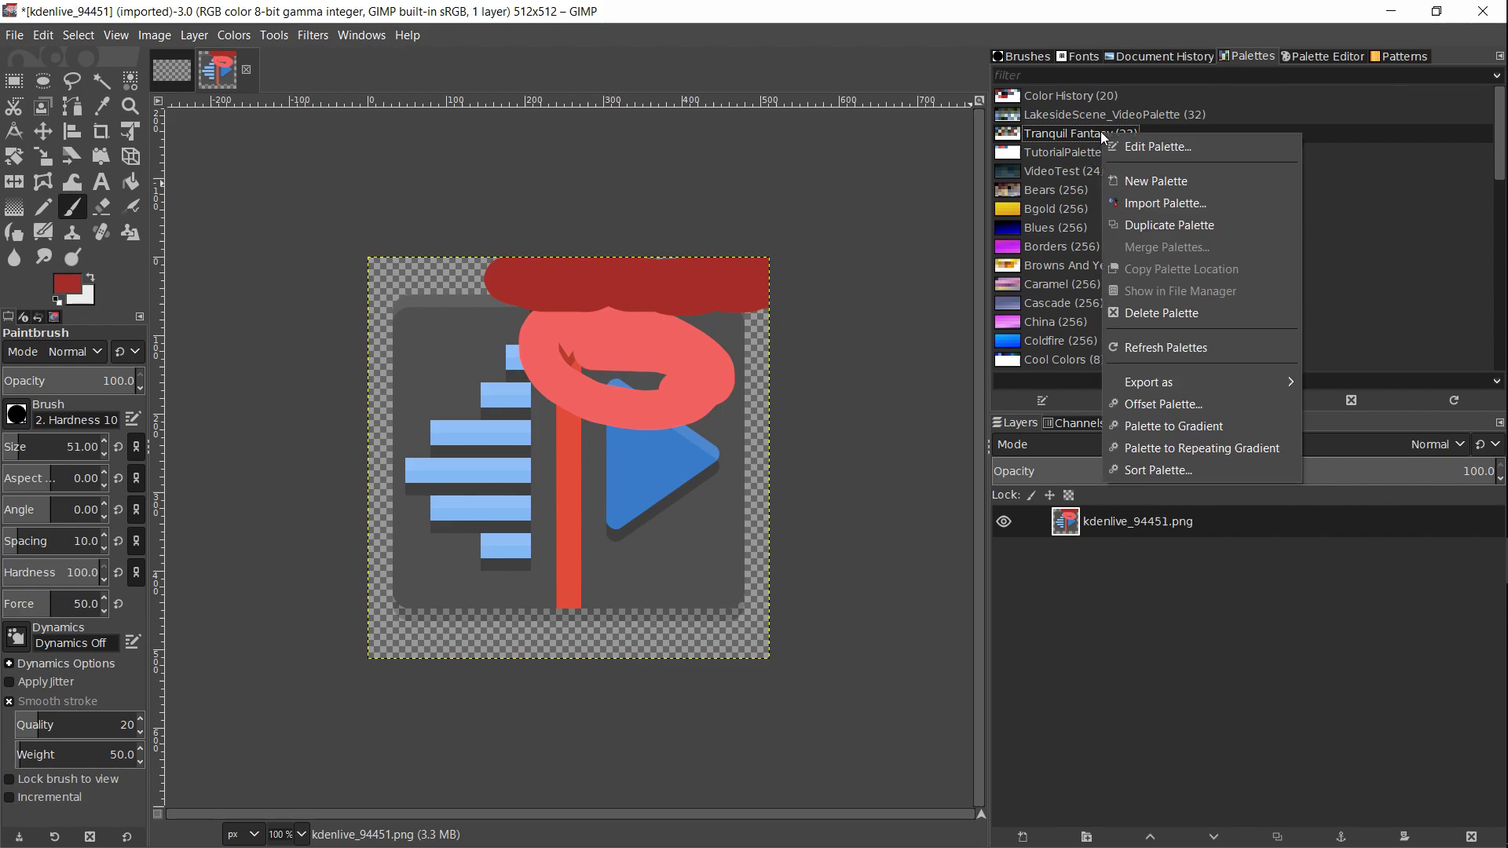
click(1162, 313)
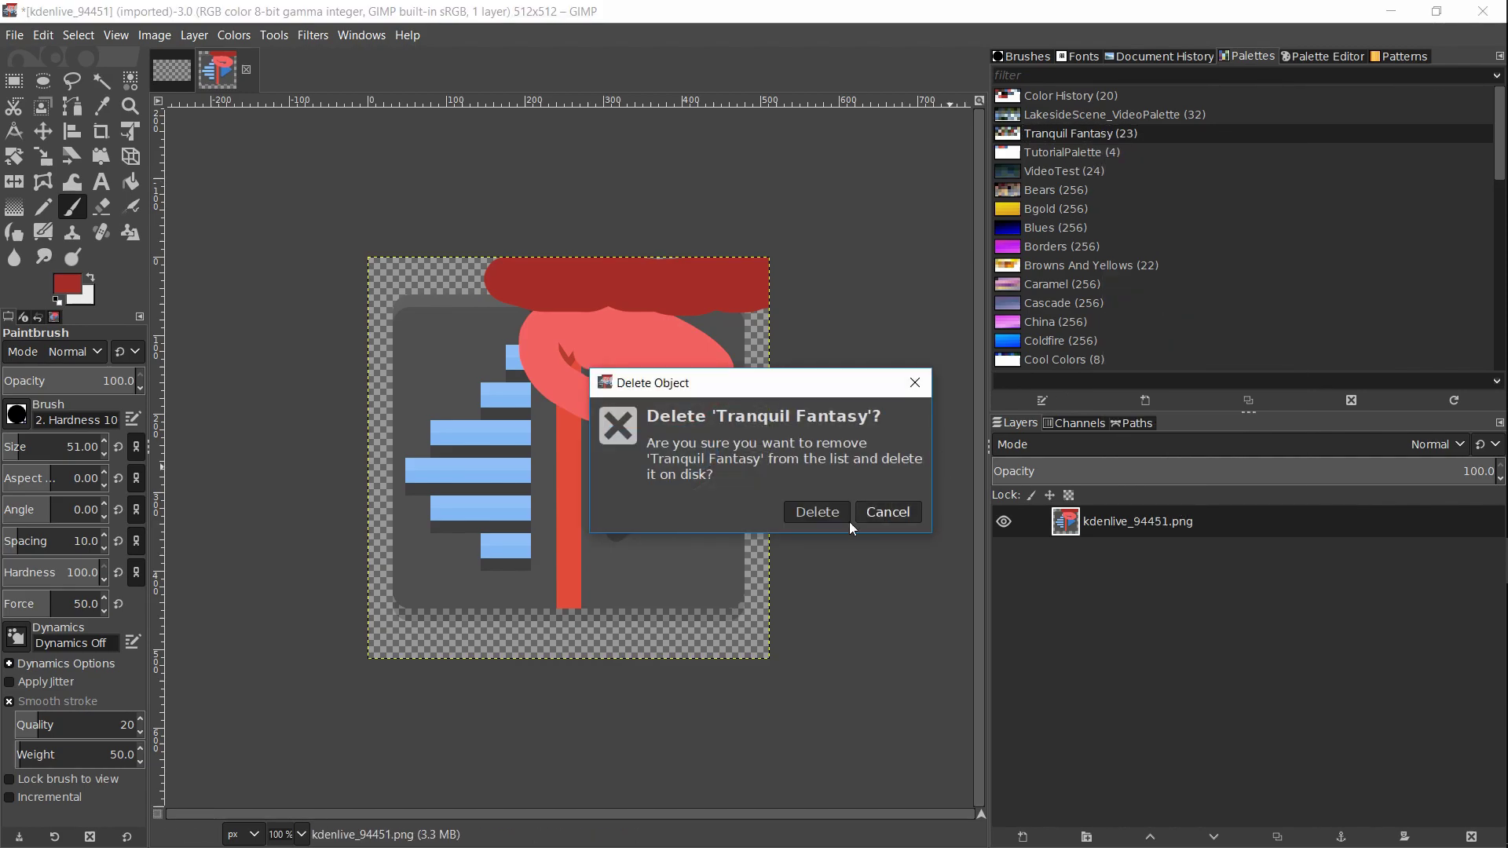
click(825, 512)
right_click(1098, 153)
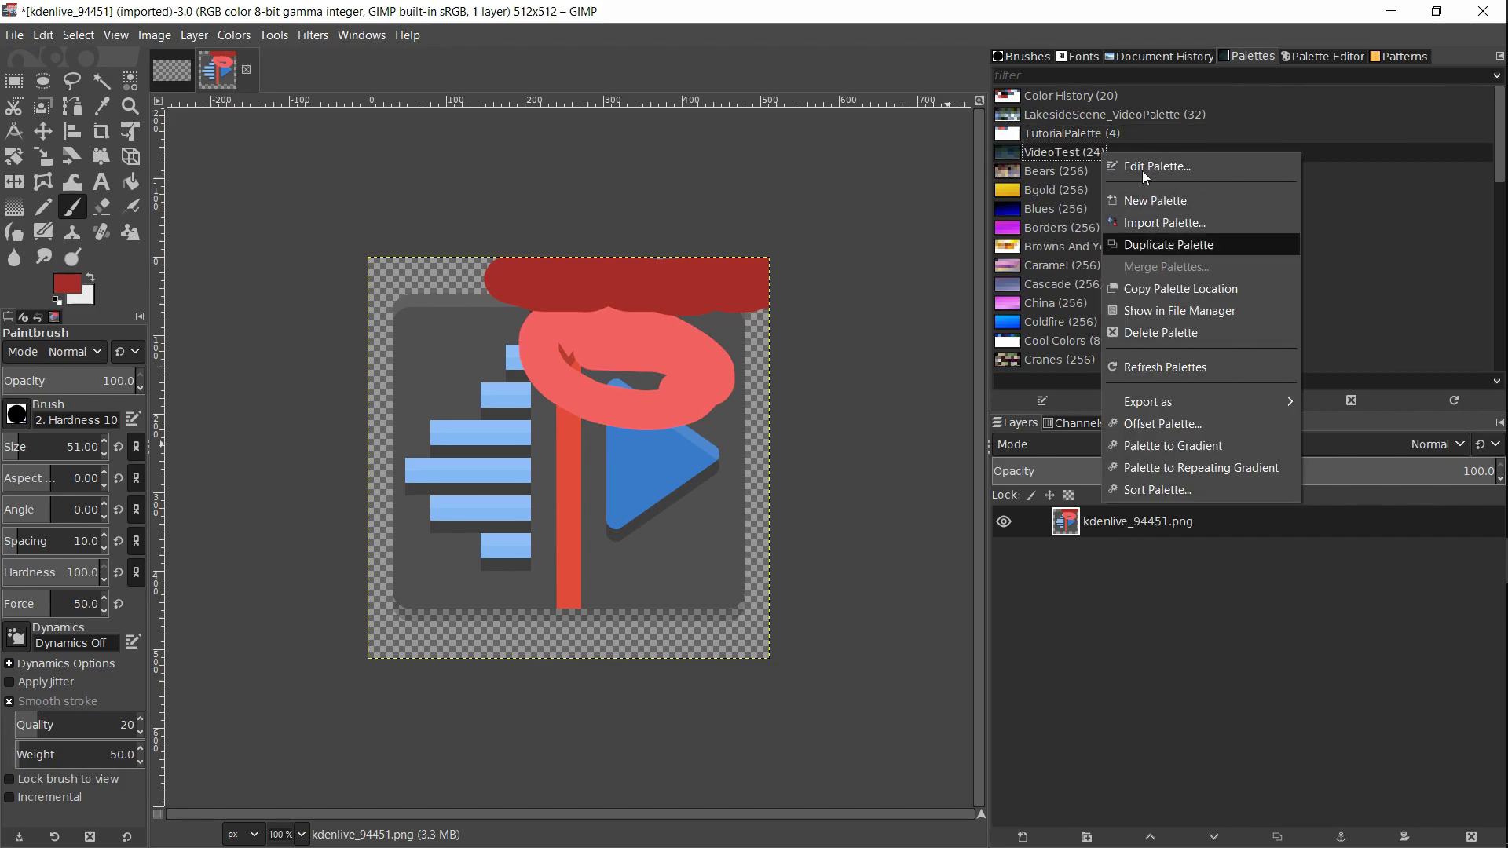
click(1182, 225)
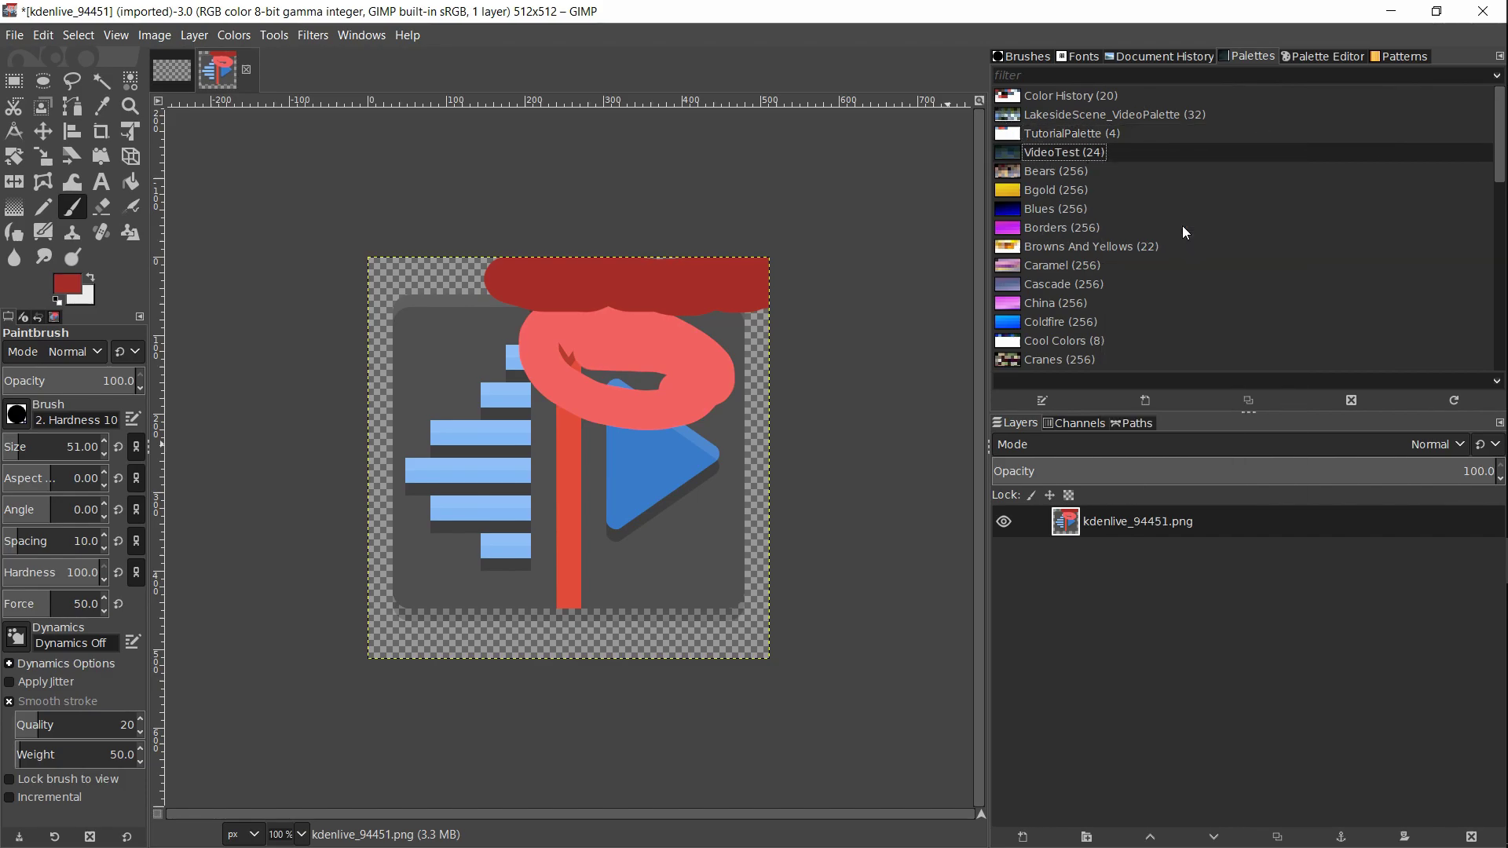
Set the import source to the palette file tranquil-fantasy-23.gpl from the Desktop
click(512, 145)
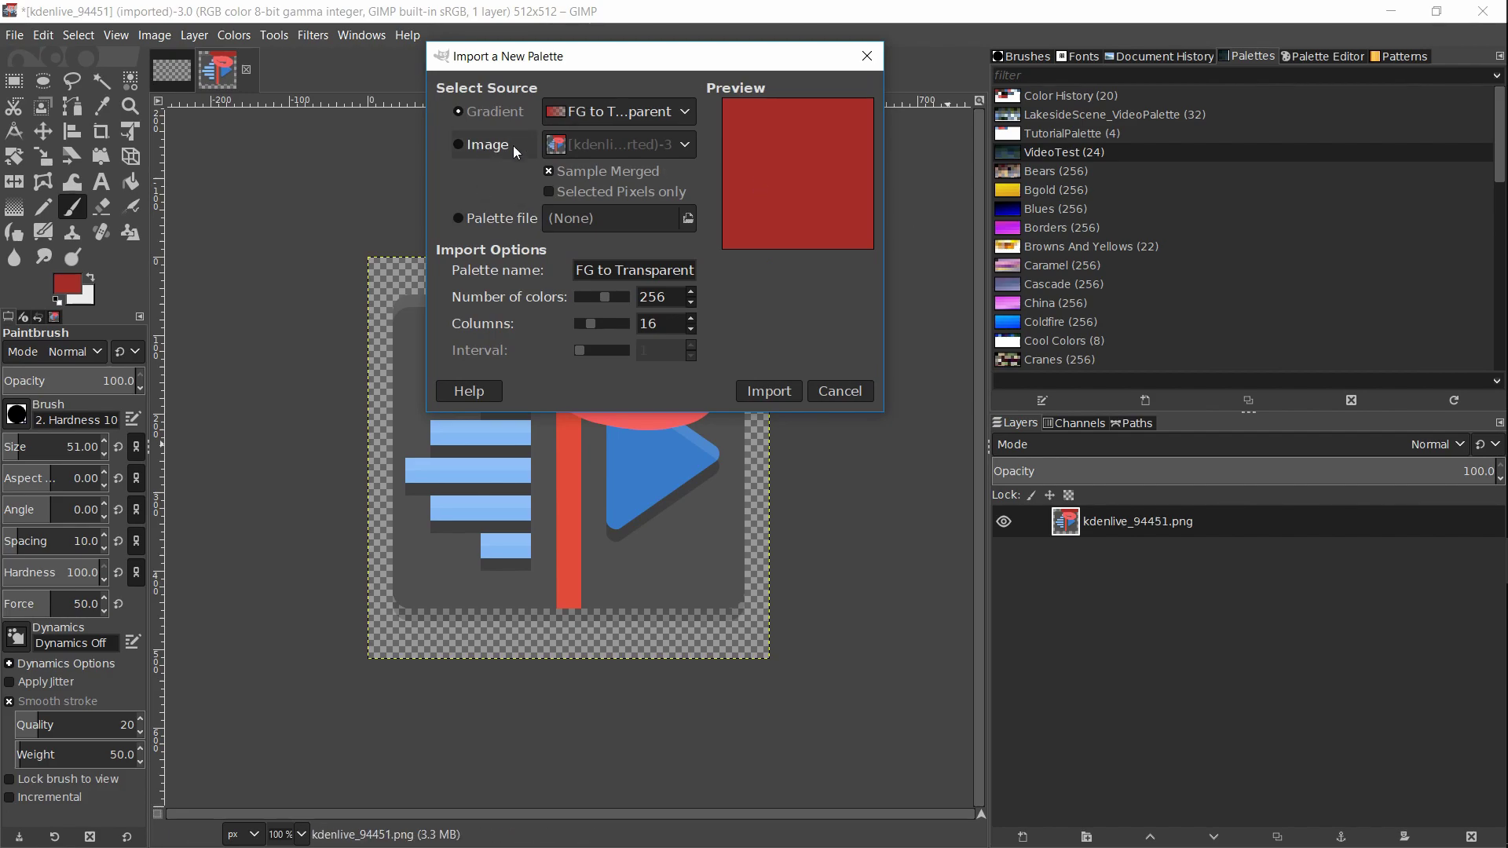
click(494, 219)
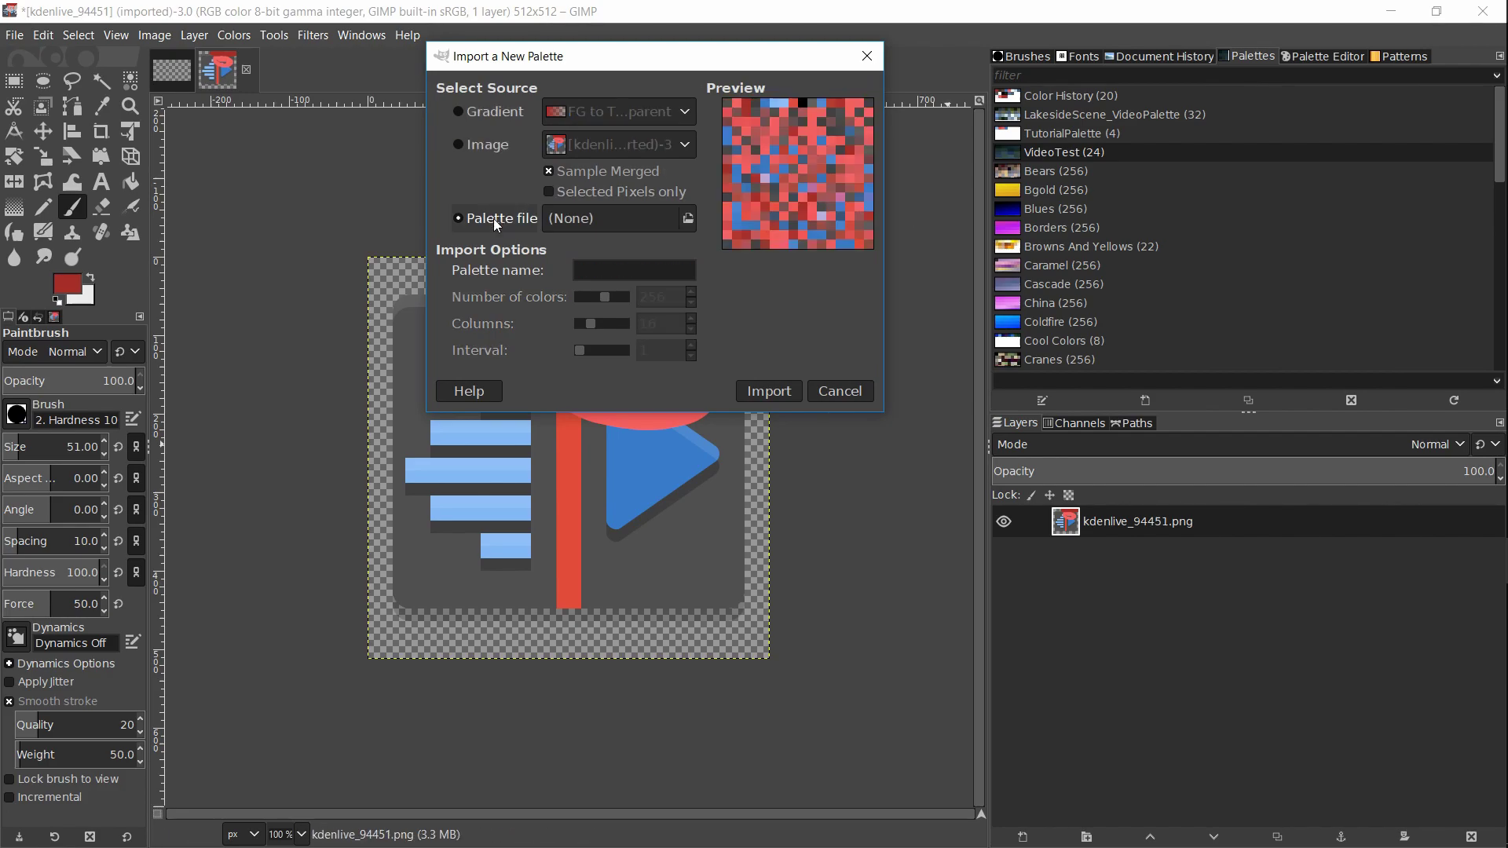
click(688, 219)
drag(801, 197, 767, 186)
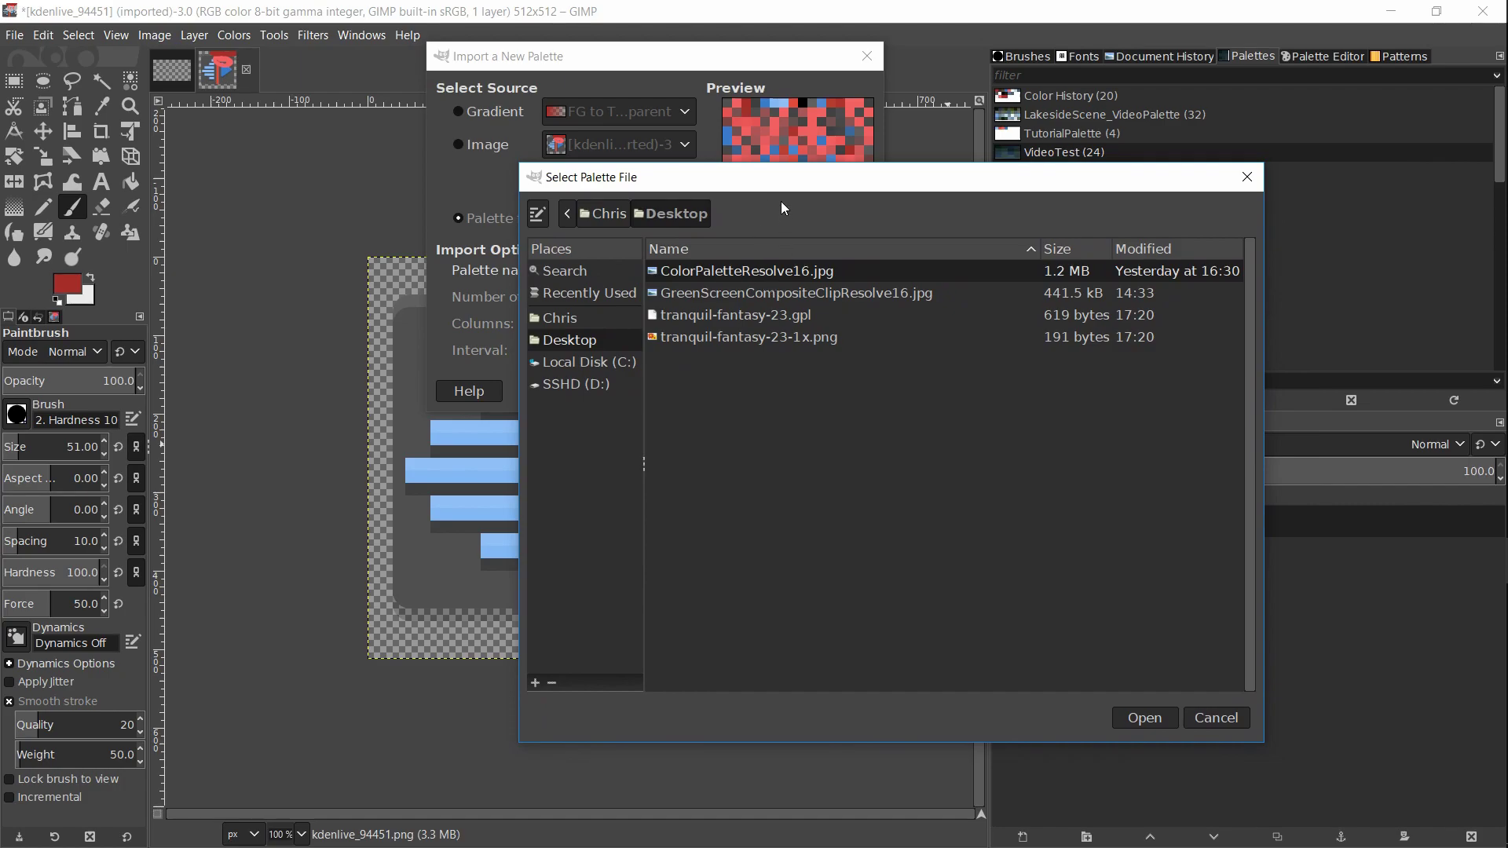
drag(868, 187, 615, 167)
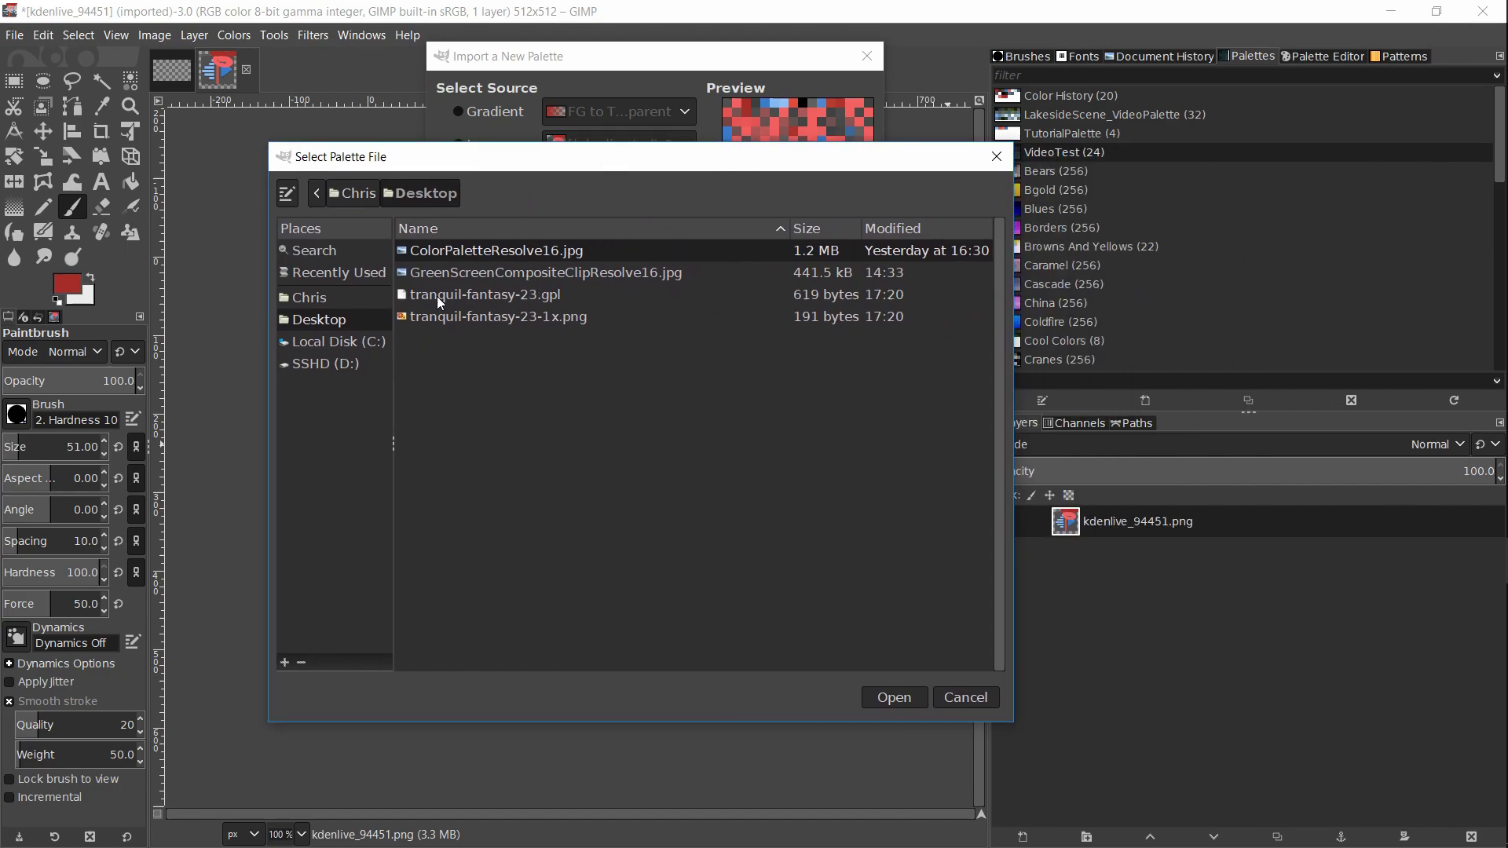
click(548, 297)
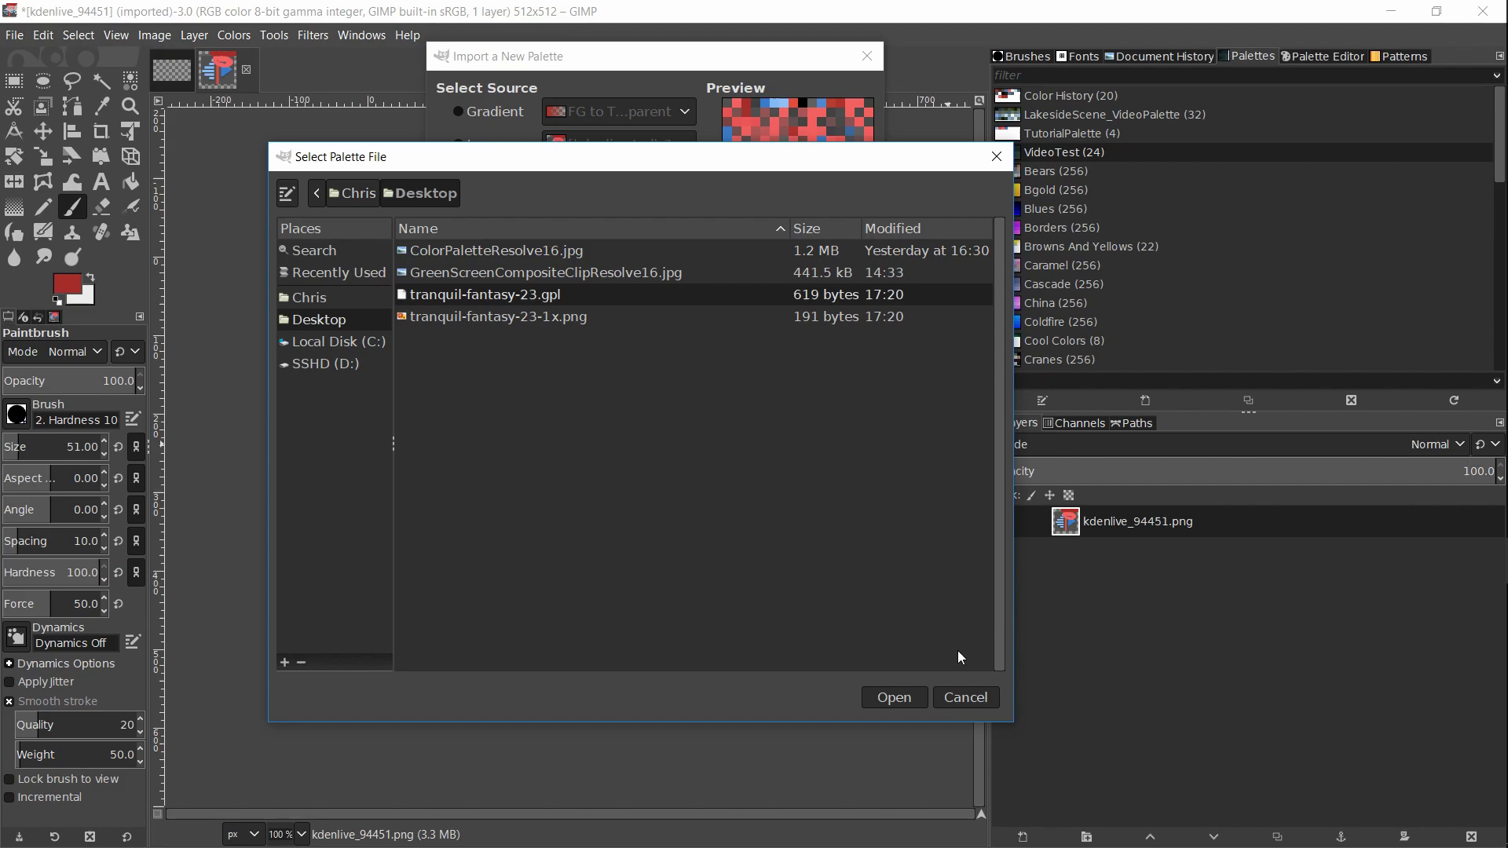
click(894, 698)
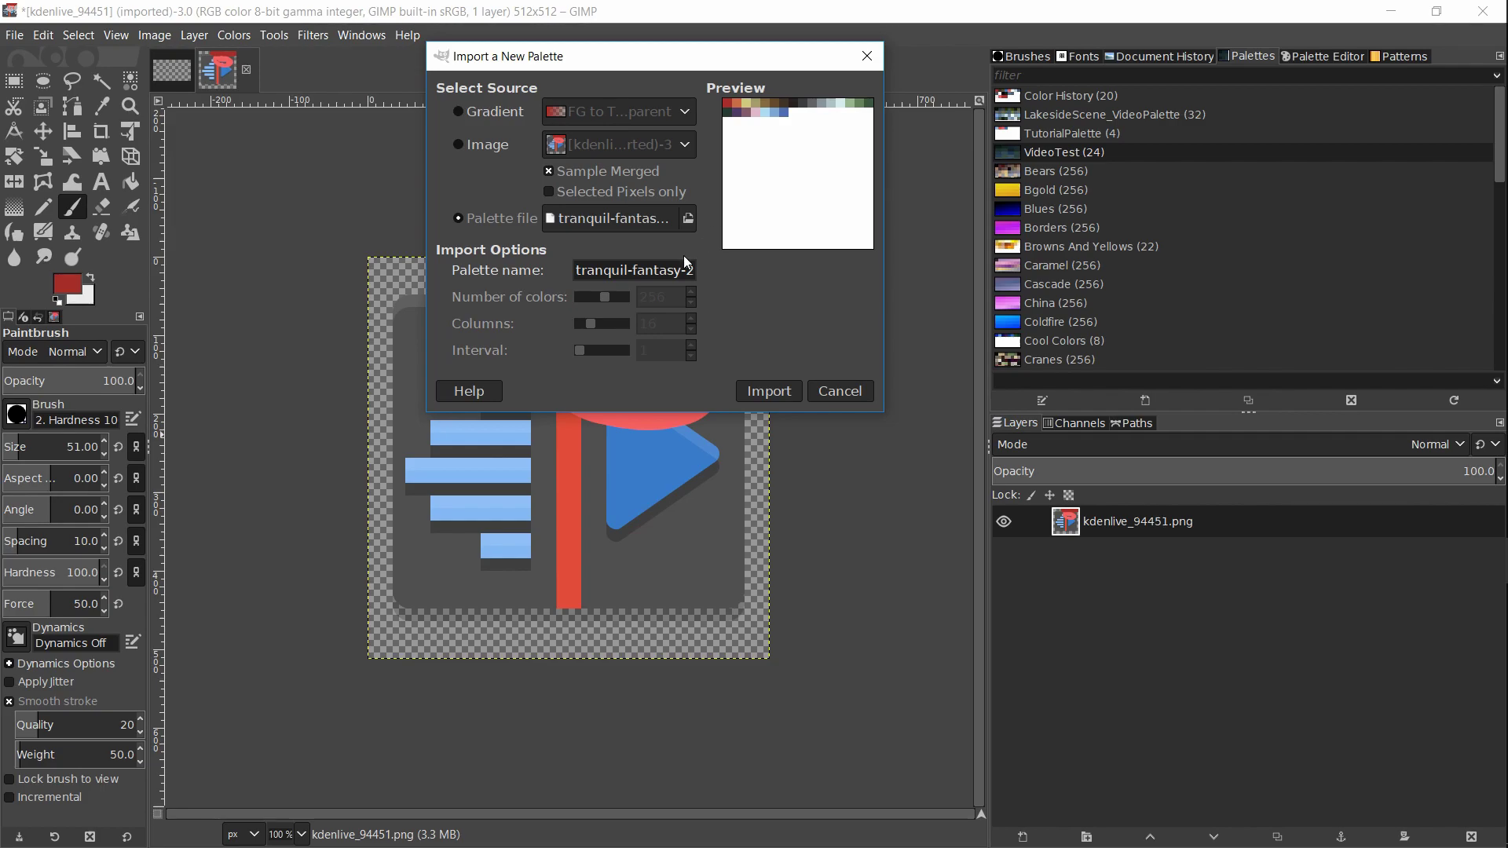
Name the palette Tranquil Fantasy and import it
key(Tab)
text(Tranquil Fantasy)
click(769, 391)
Paint a pale #d4eded Tranquil Fantasy blob over the logo's top-left corner, then minimise GIMP
click(1097, 132)
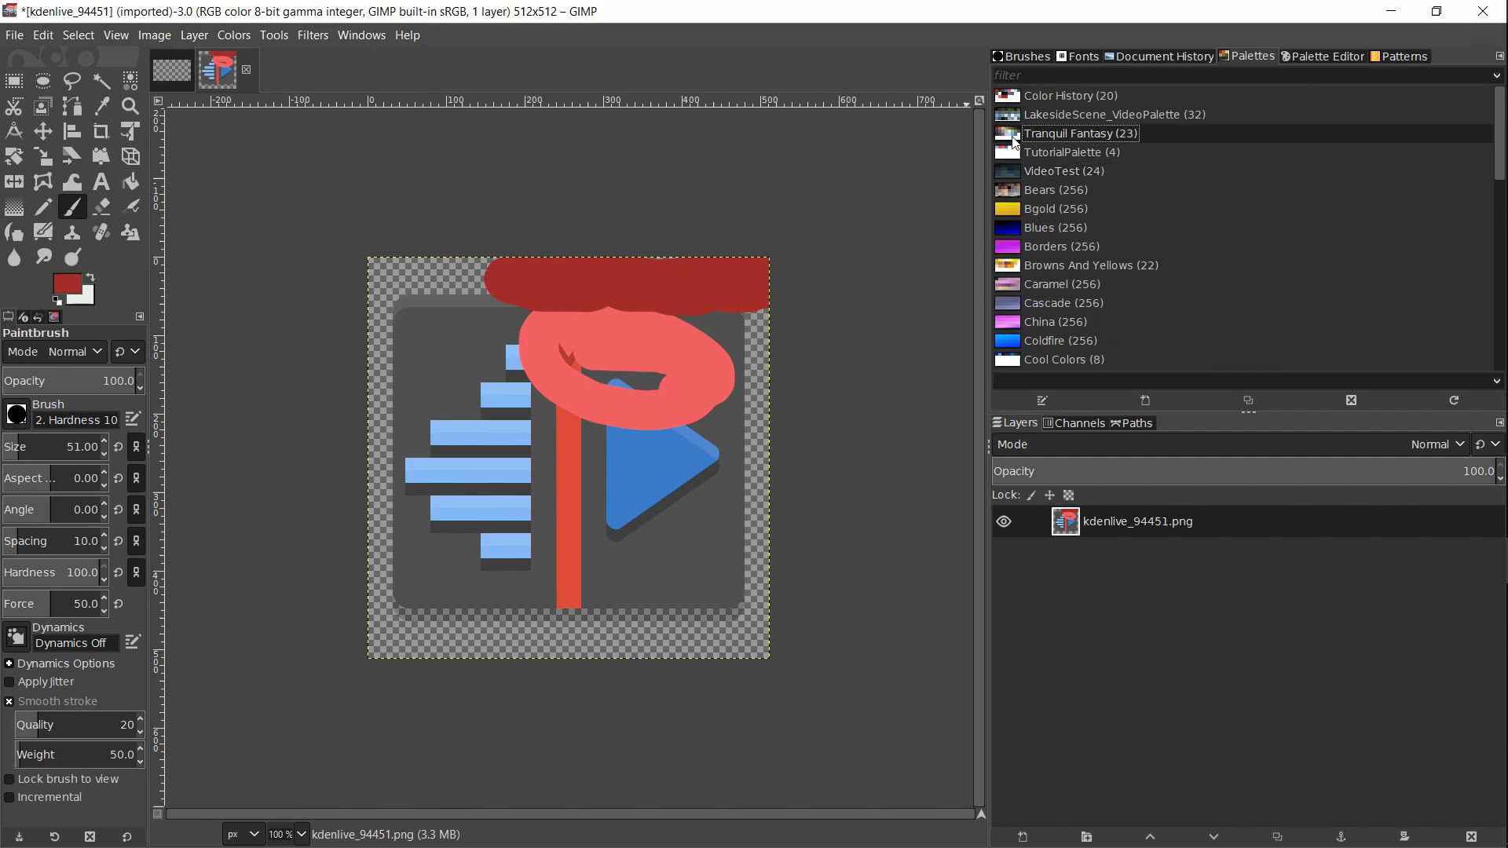
click(1310, 56)
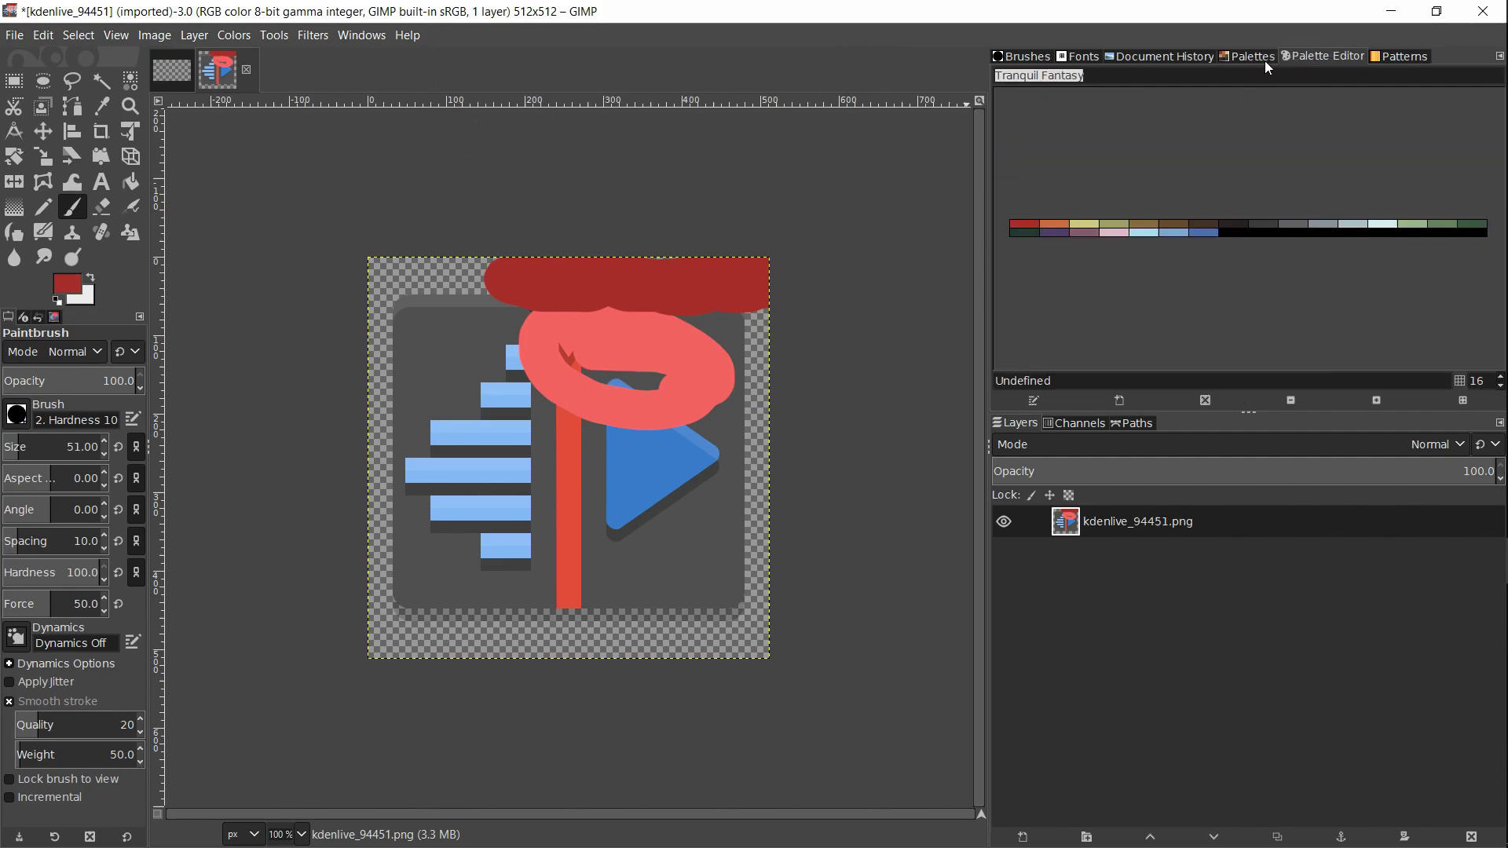
click(1177, 231)
click(1382, 224)
mouse_move(405, 365)
mouse_down()
mouse_move(413, 330)
mouse_move(468, 303)
mouse_up()
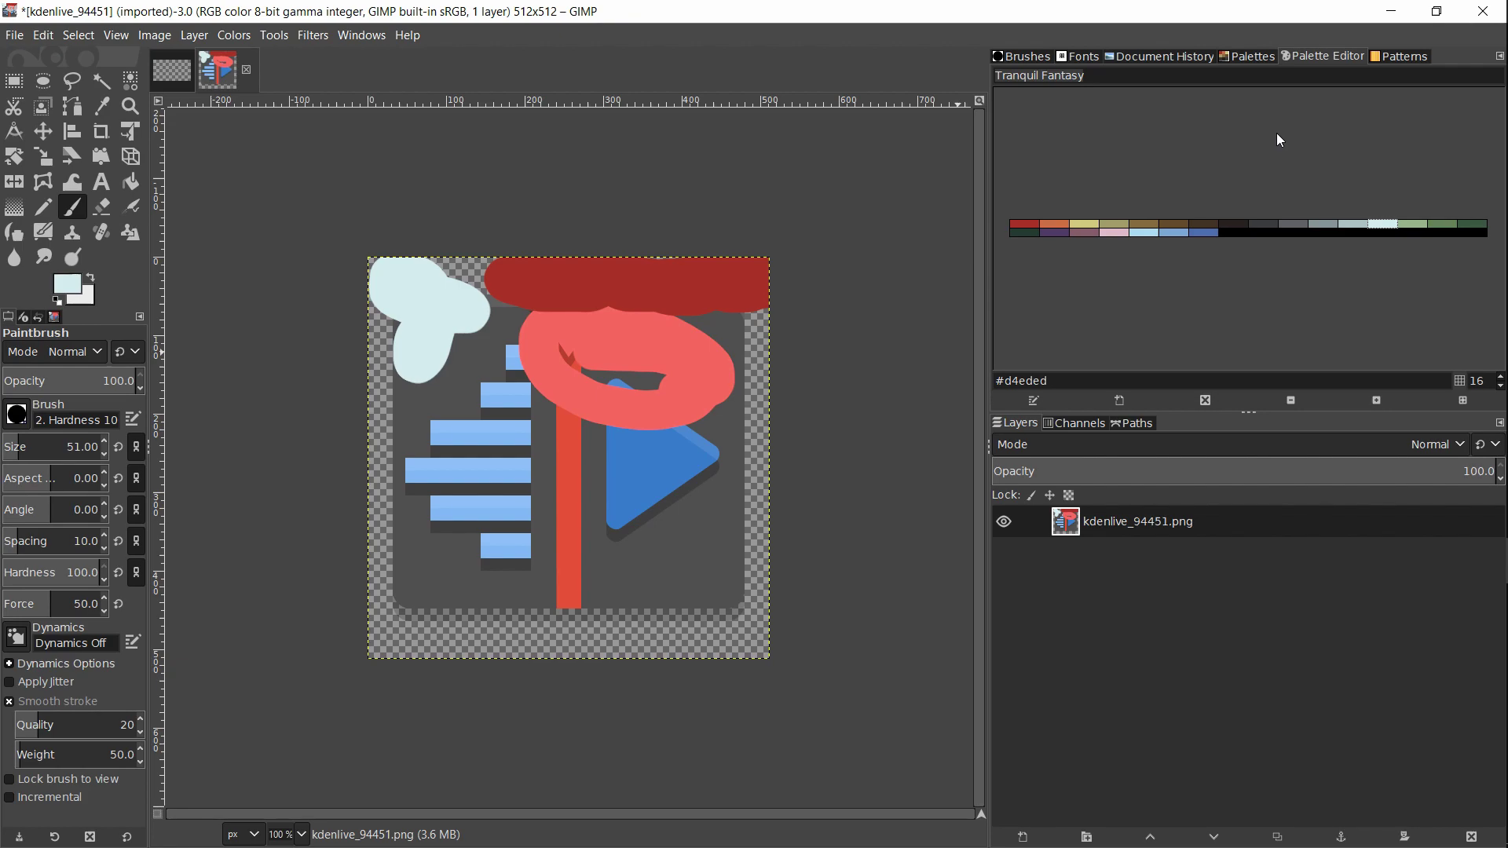
click(1392, 11)
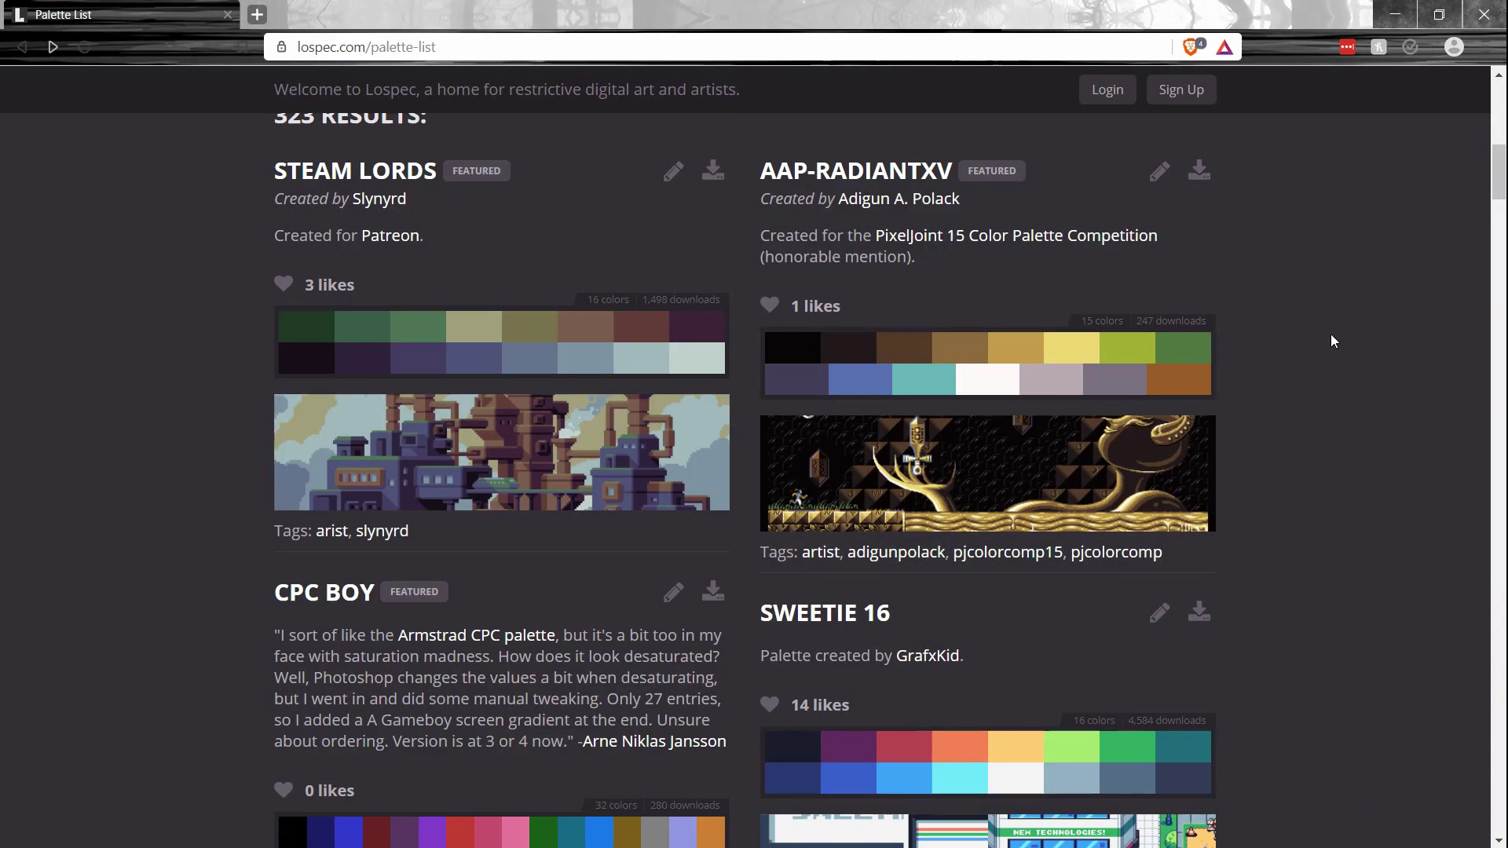
scroll(1331, 333, up, 8)
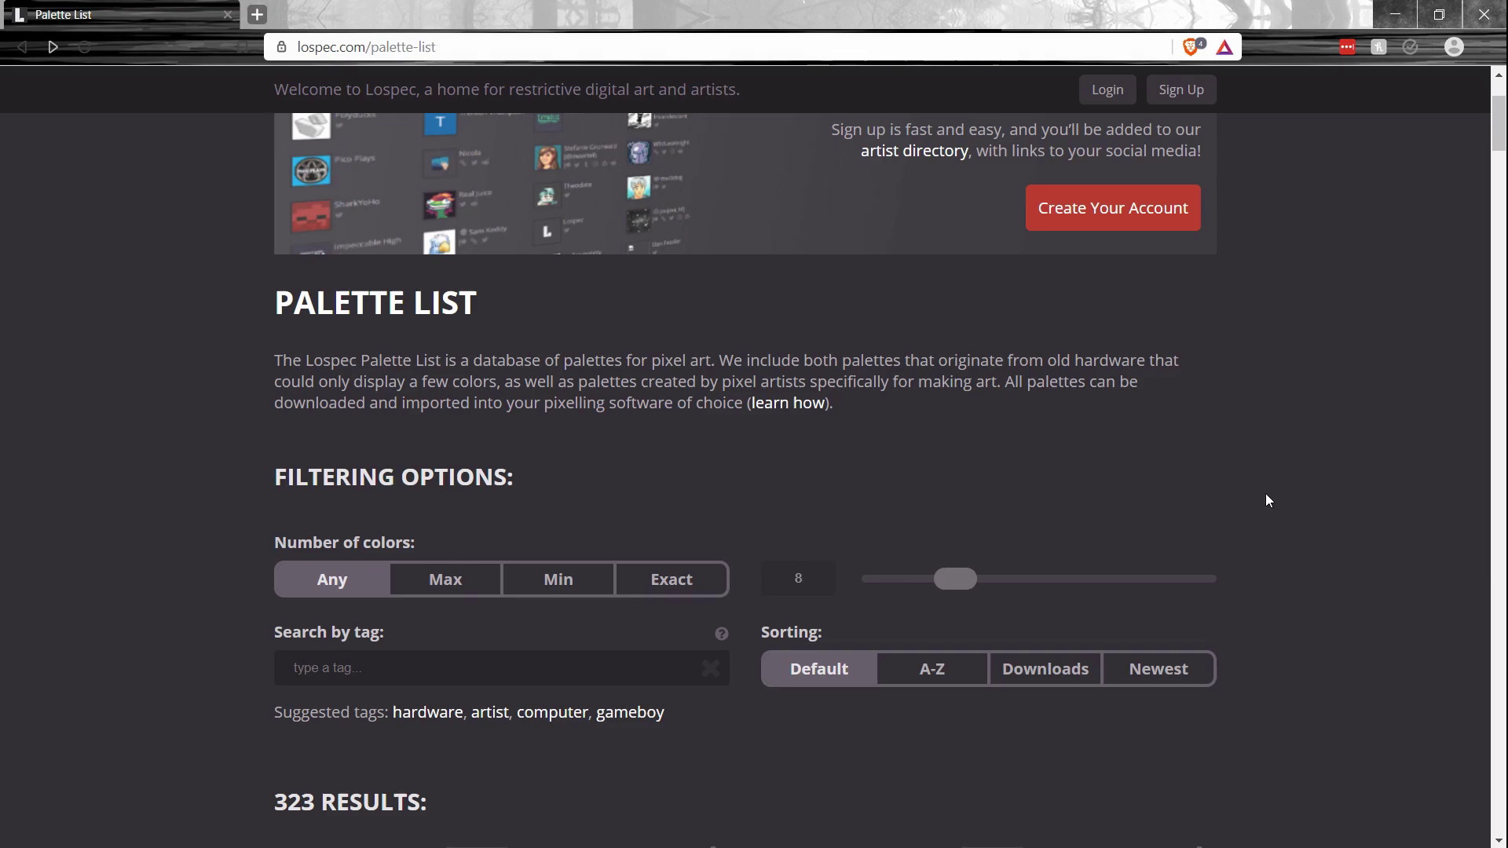
scroll(1301, 511, down, 10)
scroll(516, 282, down, 5)
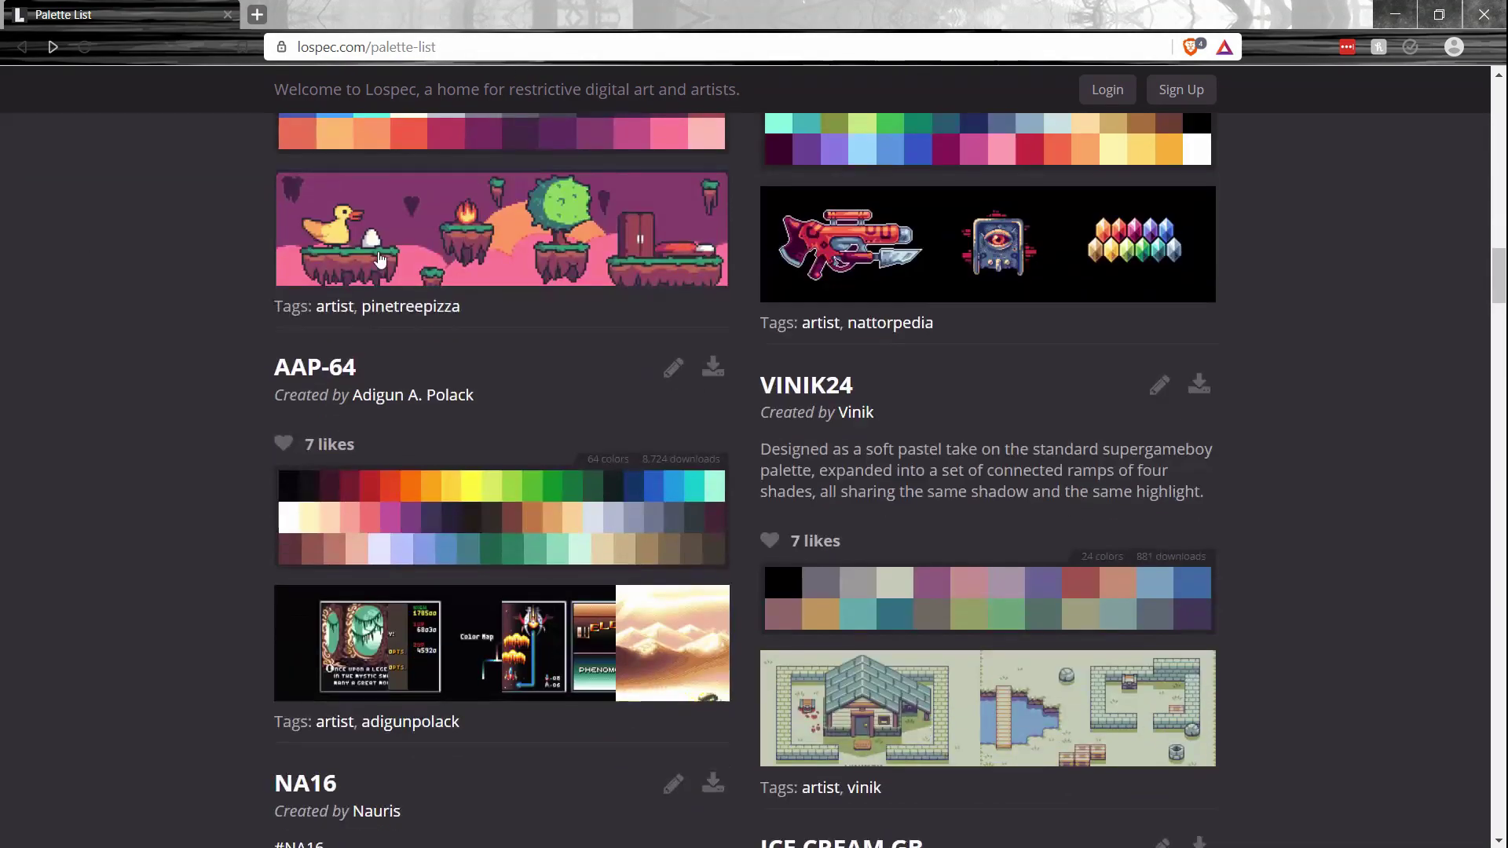
scroll(1011, 304, down, 5)
scroll(1067, 280, down, 5)
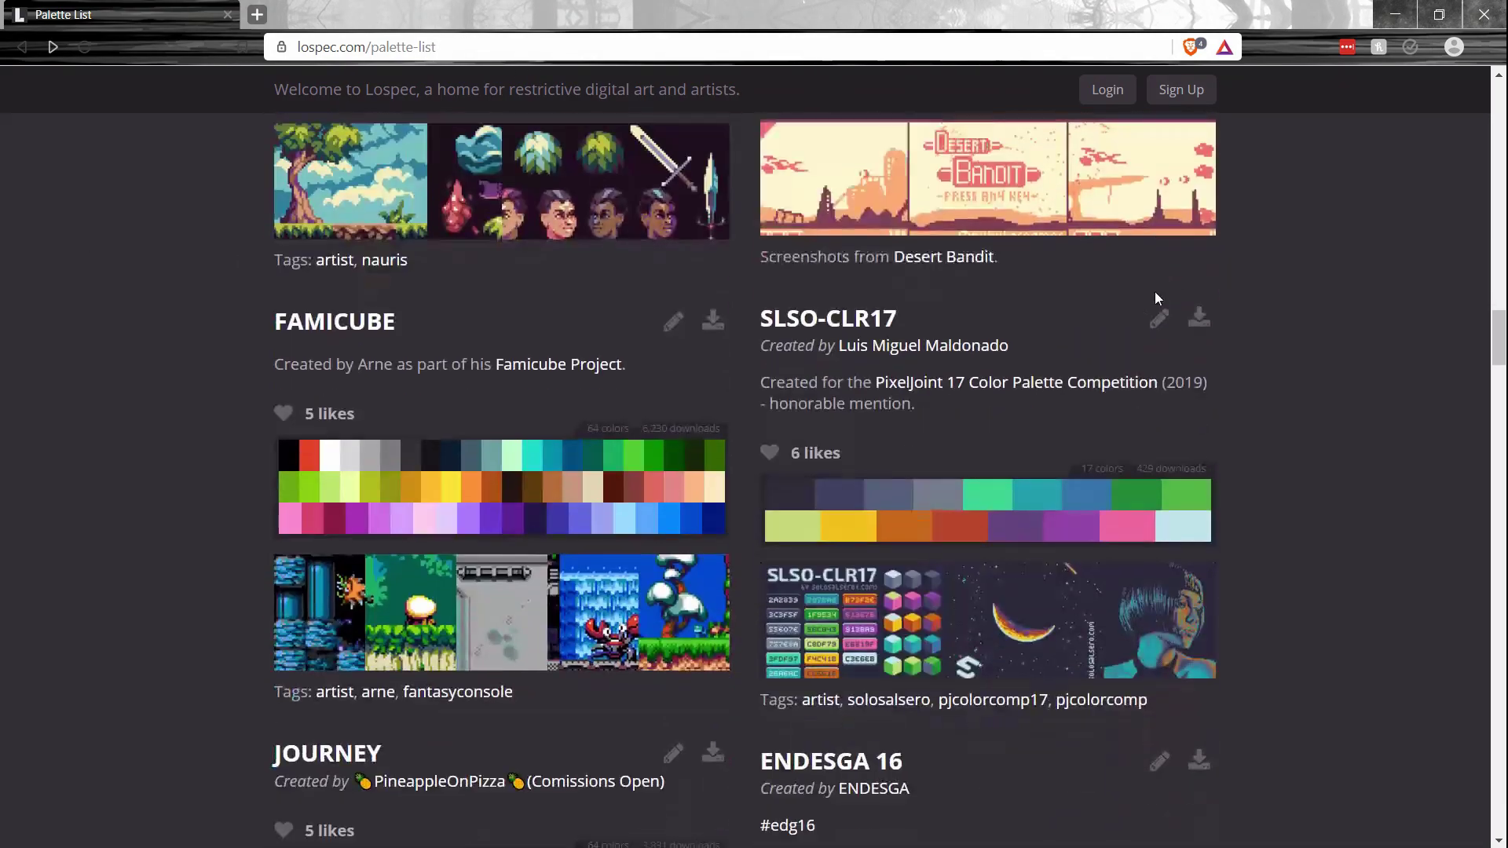
scroll(1351, 393, down, 10)
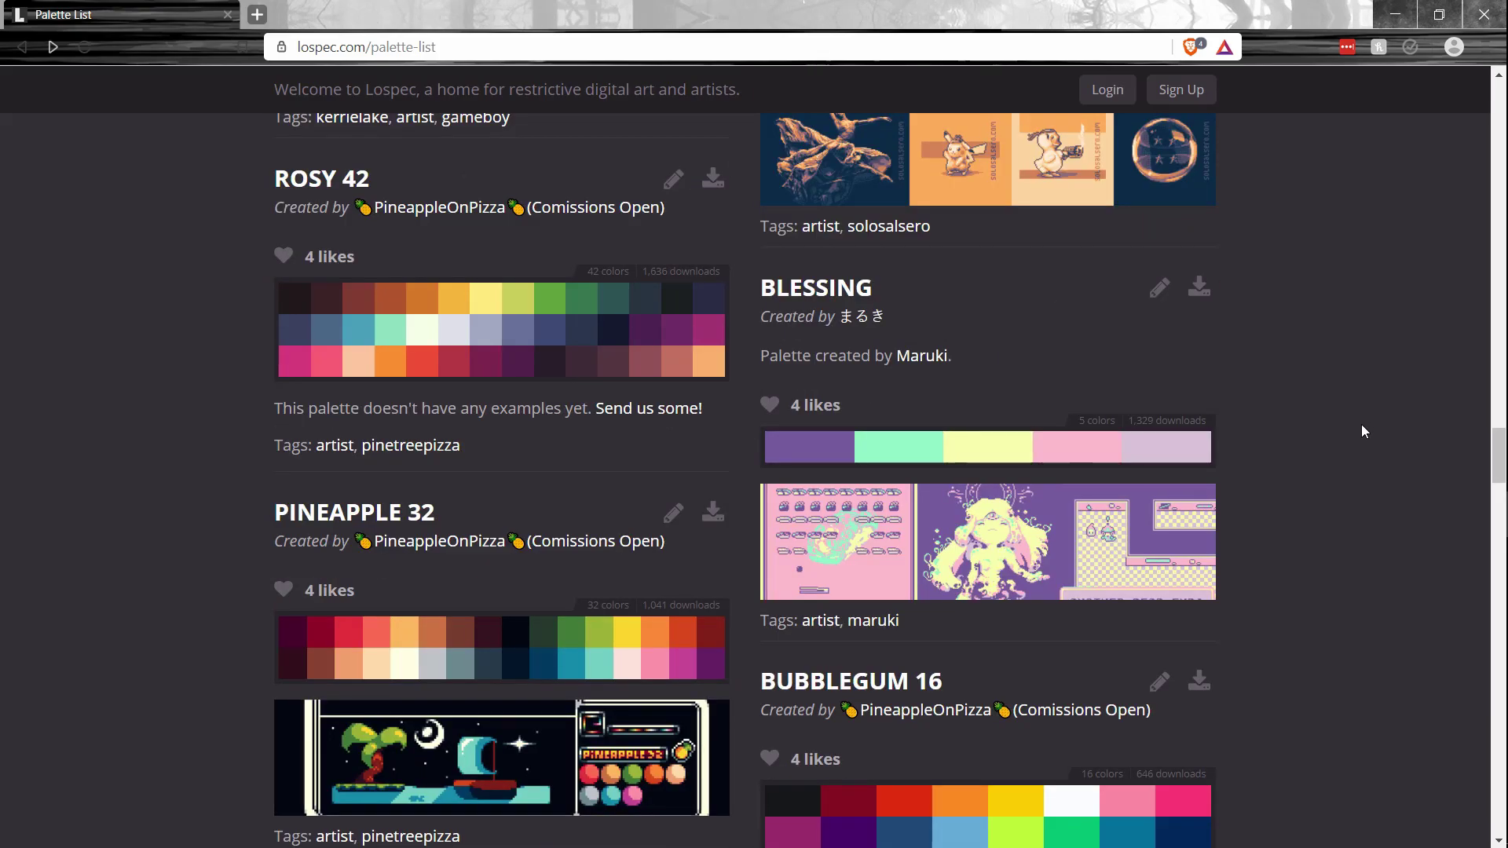
scroll(1363, 433, down, 1)
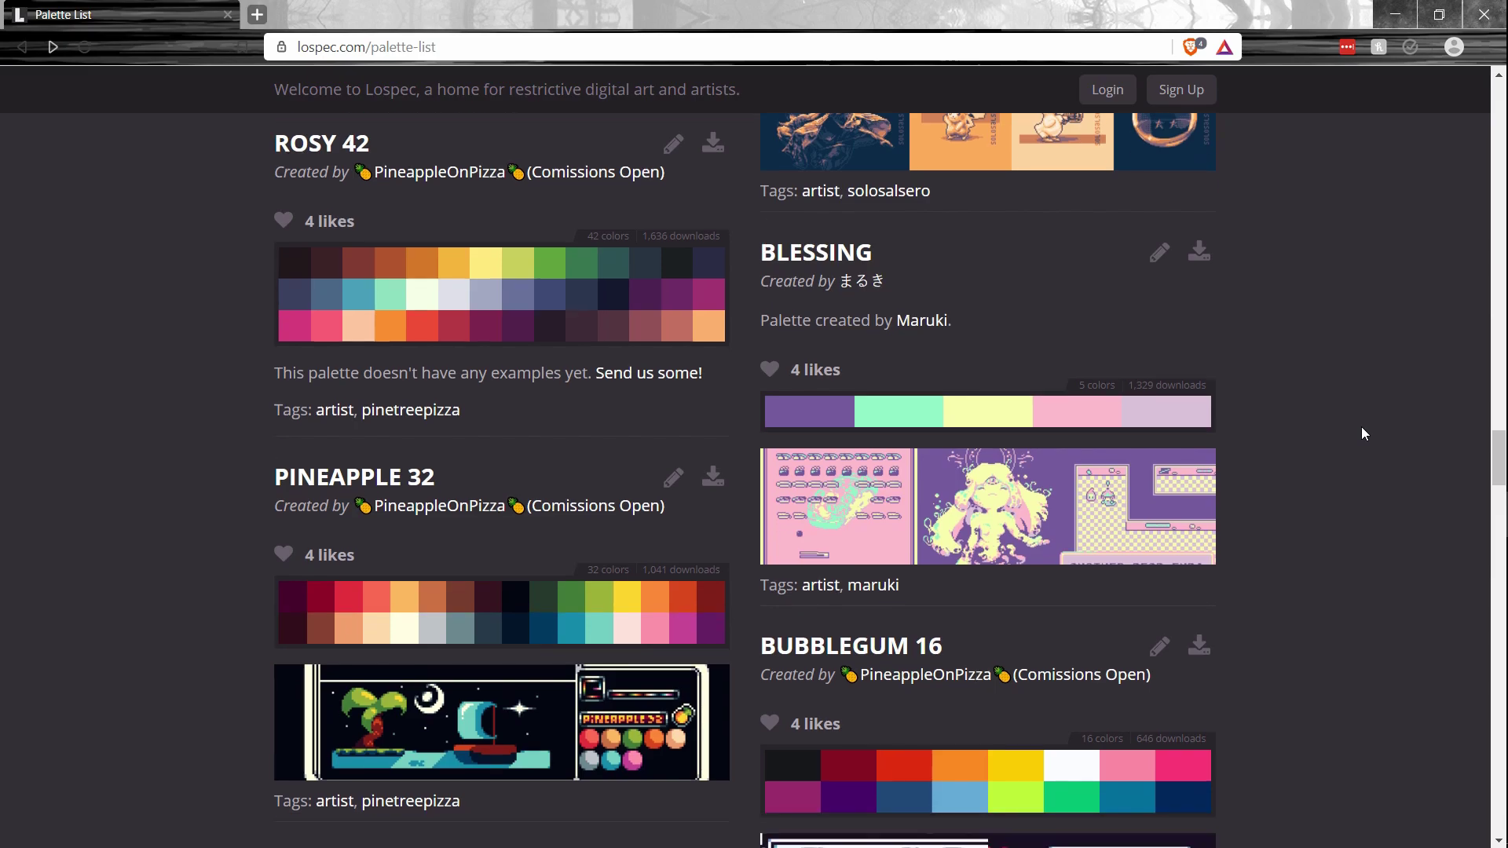
scroll(1363, 434, down, 8)
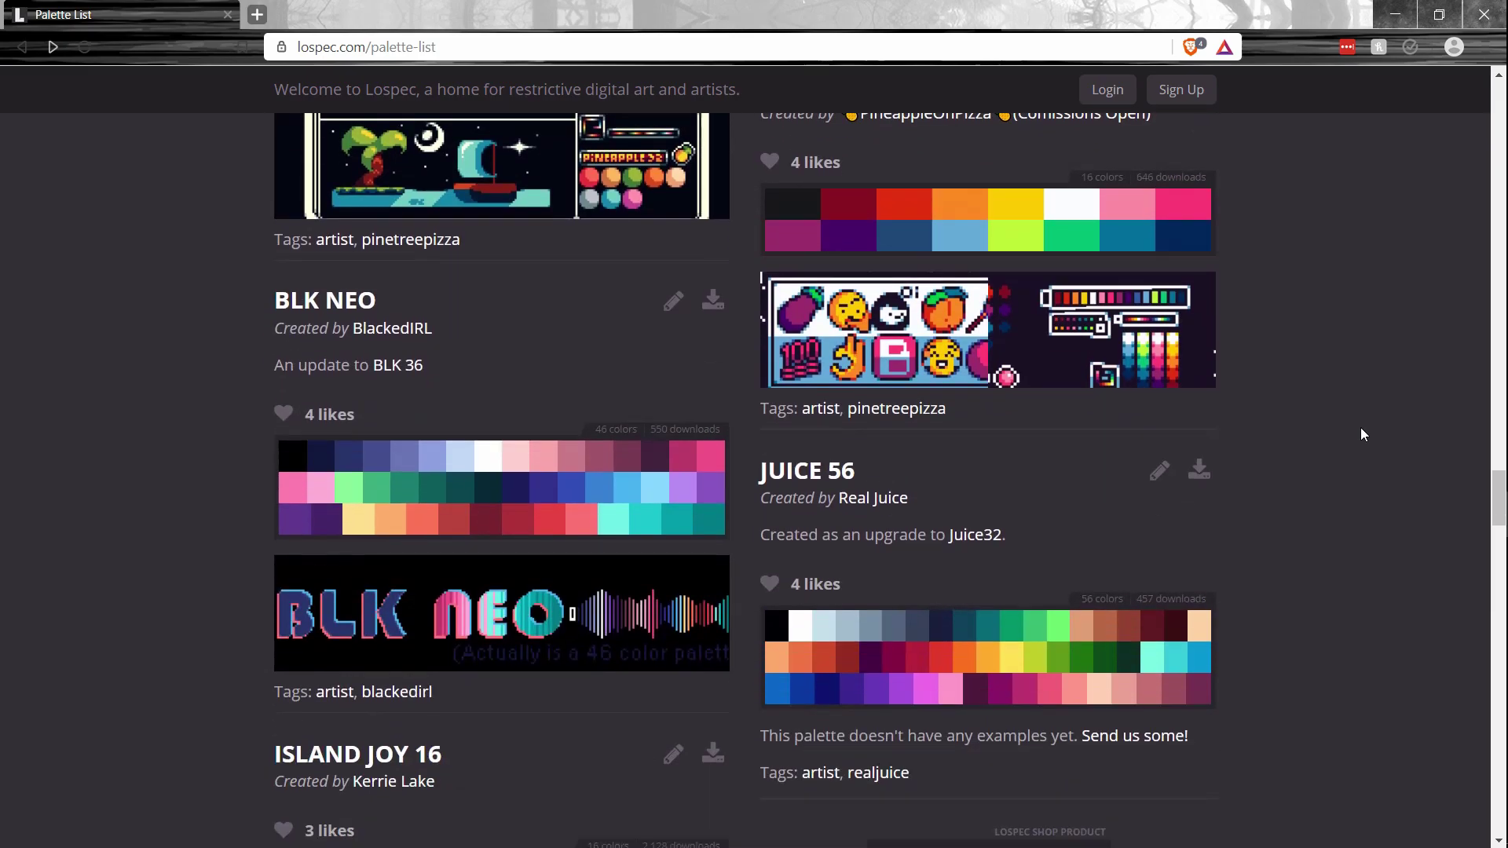
scroll(1363, 434, down, 5)
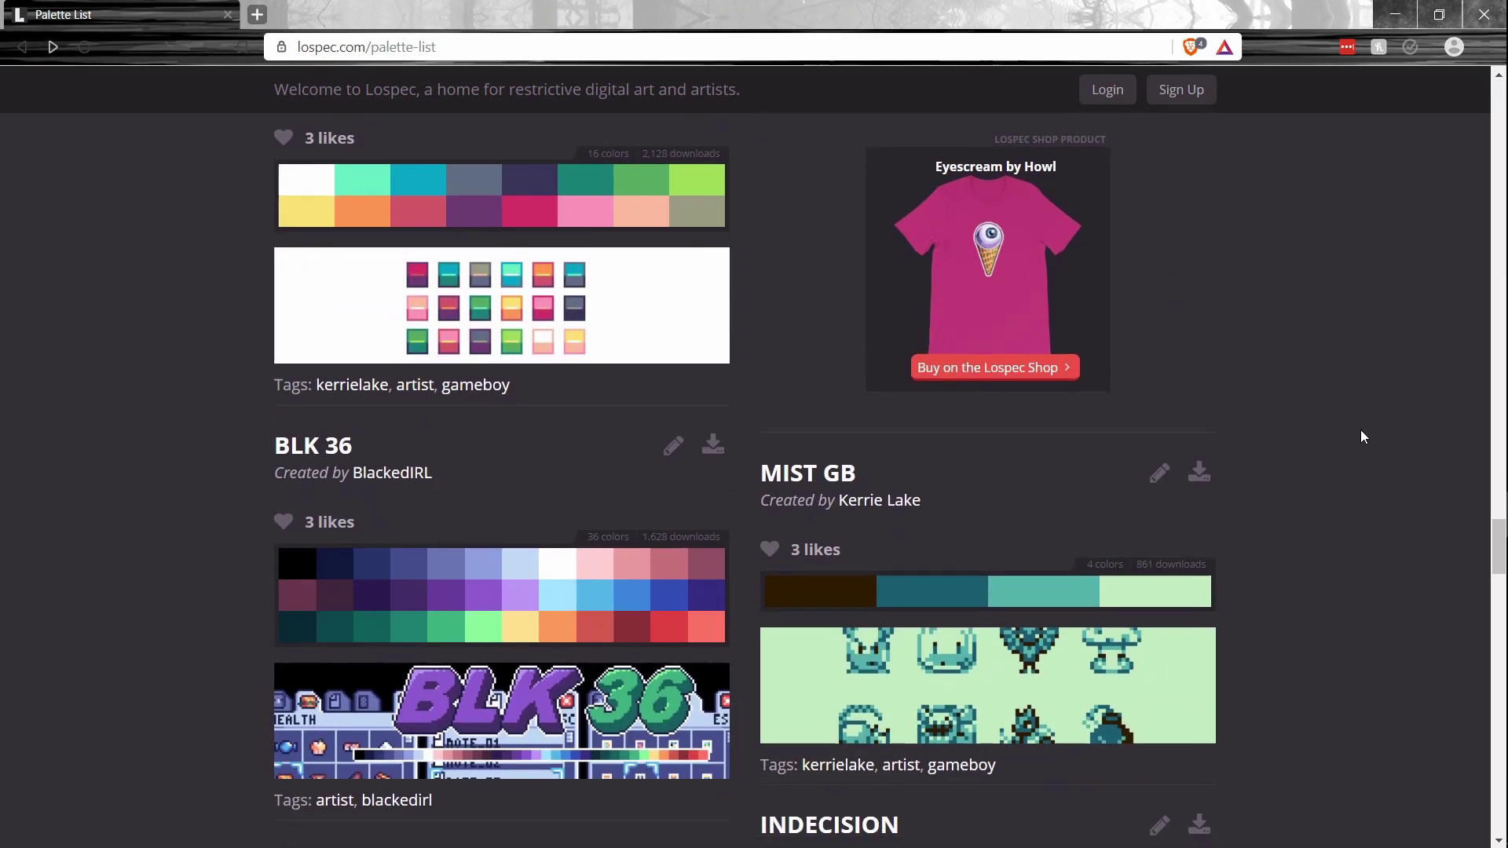